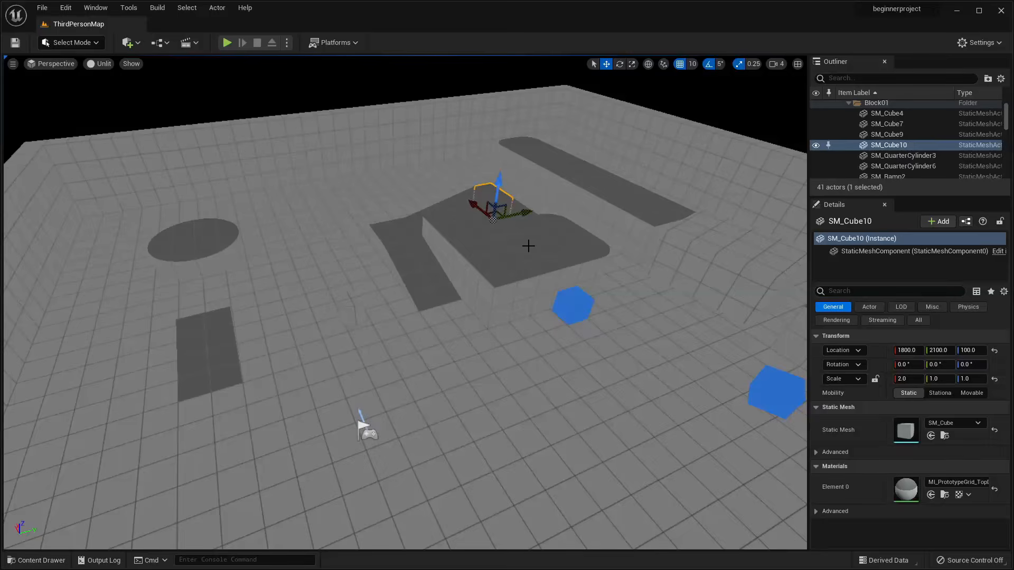
{"action": "key", "text": "alt+j"}
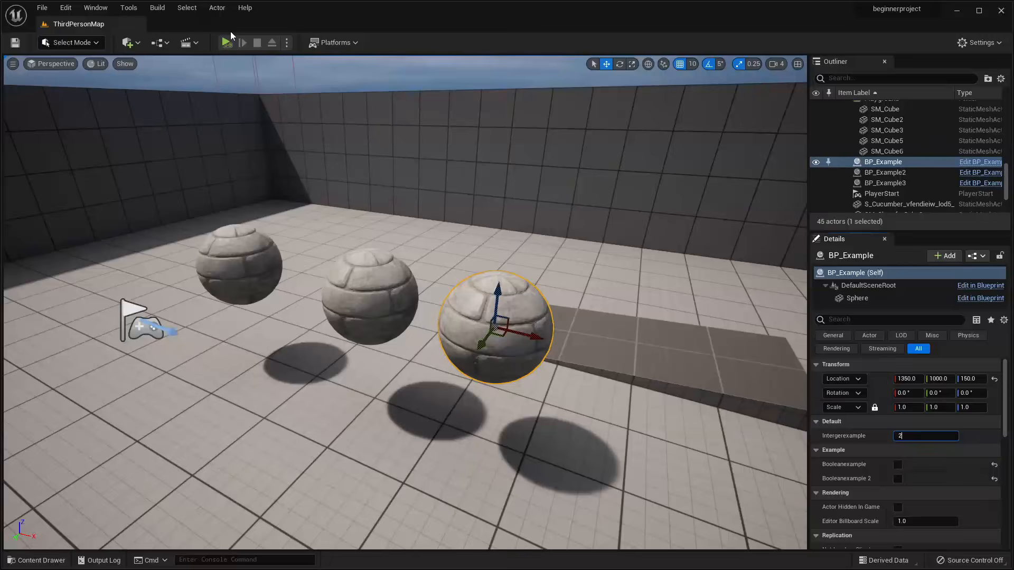
{"action": "left_click", "coordinate": [226, 42]}
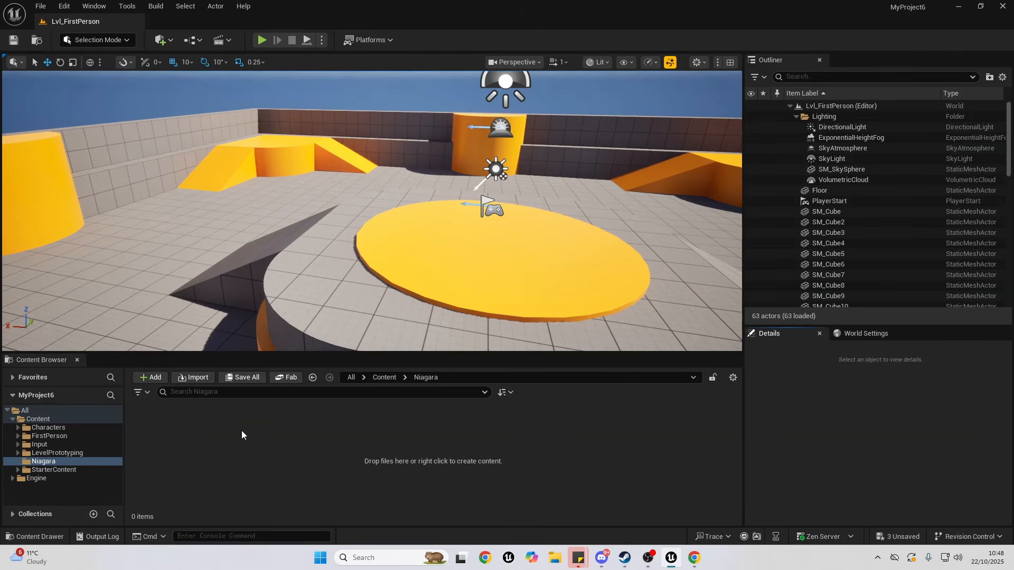
- Create a Niagara System in the Niagara folder using the CompletelyEmpty emitter as its base
{"action": "right_click", "coordinate": [226, 430]}
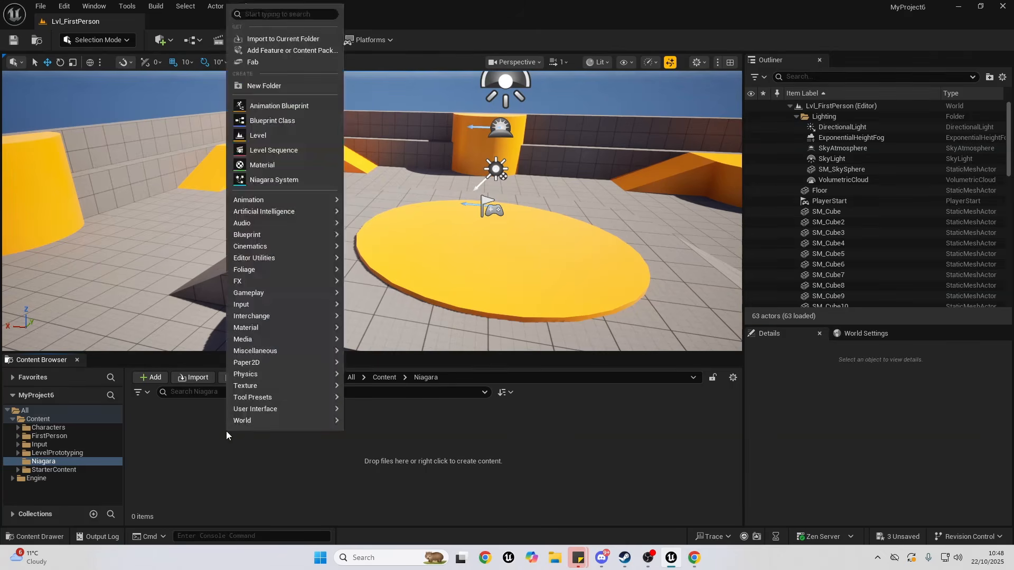
{"action": "left_click", "coordinate": [281, 178]}
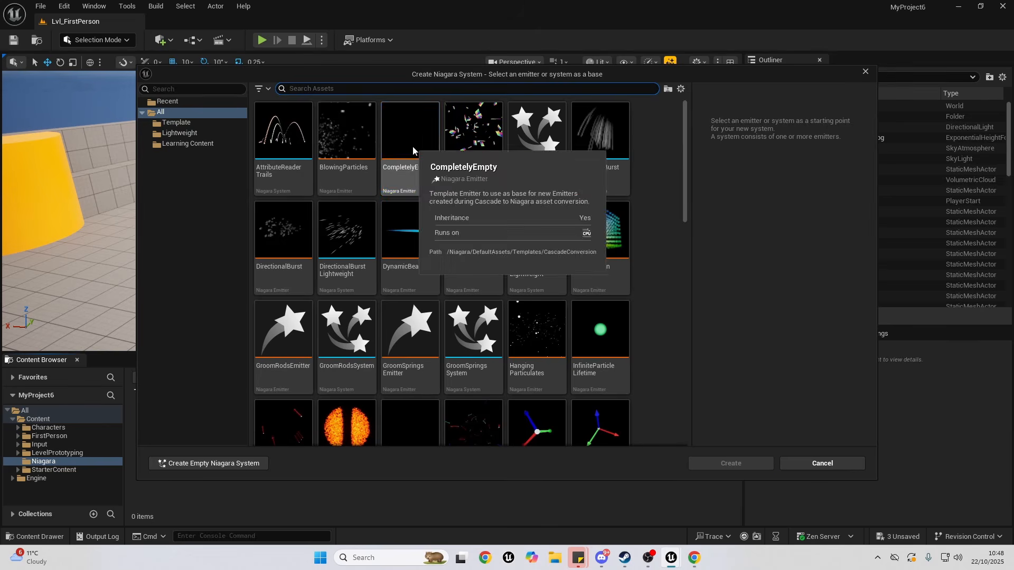
{"action": "left_click", "coordinate": [431, 150]}
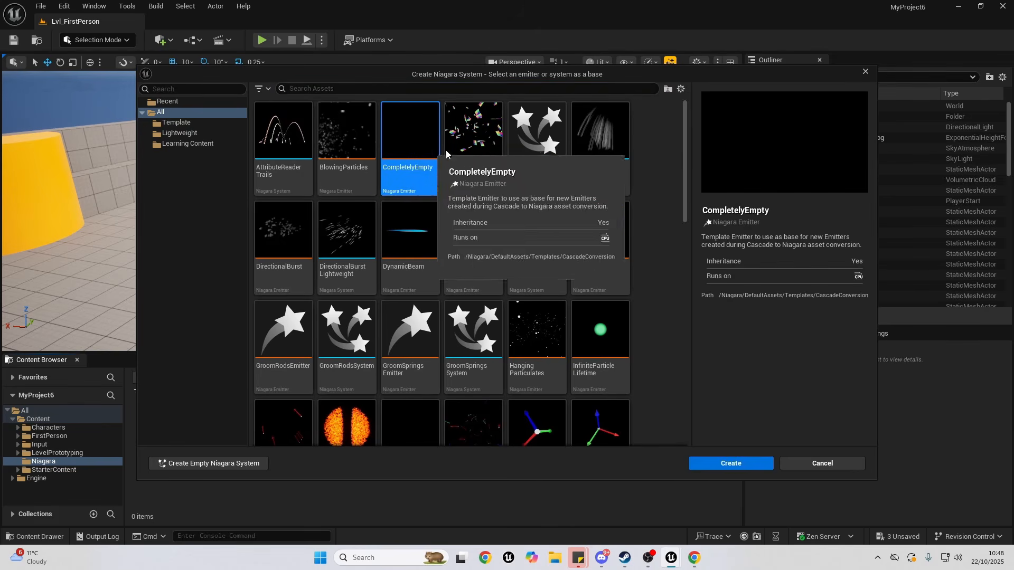
{"action": "left_click", "coordinate": [712, 462]}
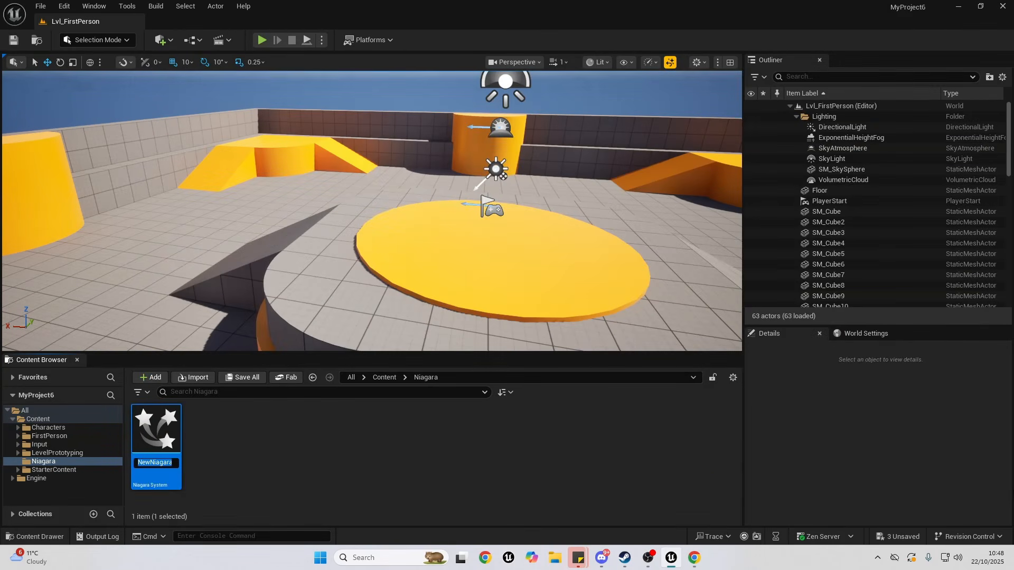
- Name the new Niagara System NS_Empty and open it for editing
{"action": "type", "text": "NS"}
{"action": "key", "text": "Return"}
{"action": "double_click", "coordinate": [156, 430]}
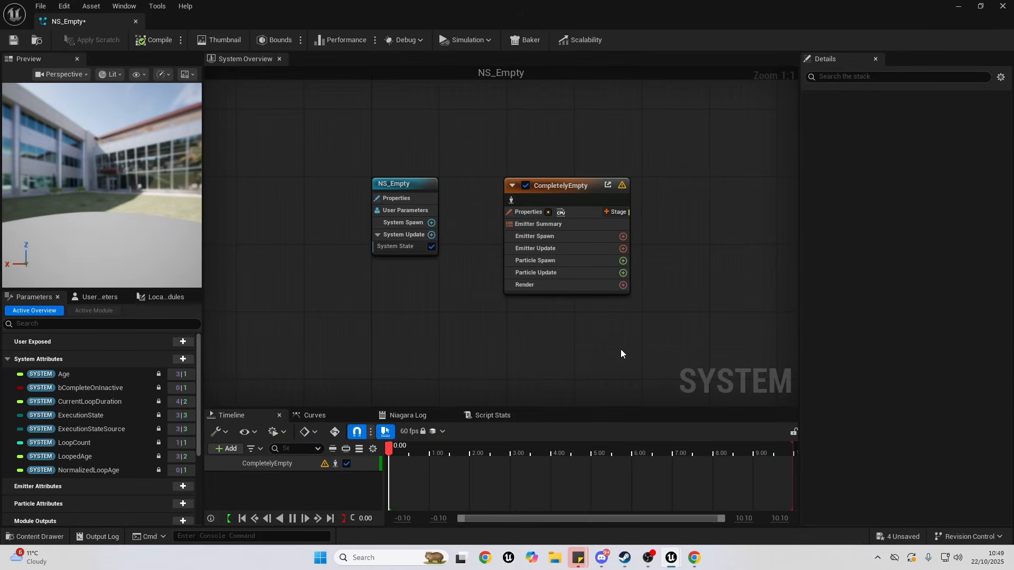
- Rearrange the NS_Empty system node and the CompletelyEmpty emitter node in the System Overview graph
{"action": "mouse_move", "coordinate": [101, 135]}
{"action": "left_mouse_down"}
{"action": "mouse_move", "coordinate": [154, 132]}
{"action": "mouse_move", "coordinate": [145, 153]}
{"action": "mouse_move", "coordinate": [174, 135]}
{"action": "mouse_move", "coordinate": [153, 159]}
{"action": "mouse_move", "coordinate": [122, 164]}
{"action": "mouse_move", "coordinate": [137, 148]}
{"action": "mouse_move", "coordinate": [153, 153]}
{"action": "mouse_move", "coordinate": [98, 144]}
{"action": "left_mouse_up"}
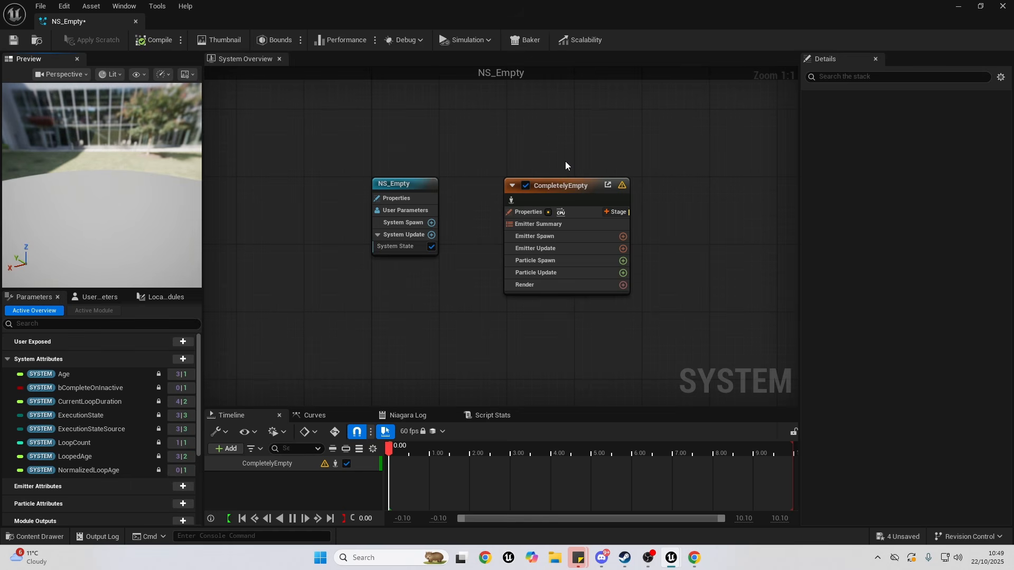
{"action": "left_click_drag", "start_coordinate": [421, 185], "coordinate": [369, 178]}
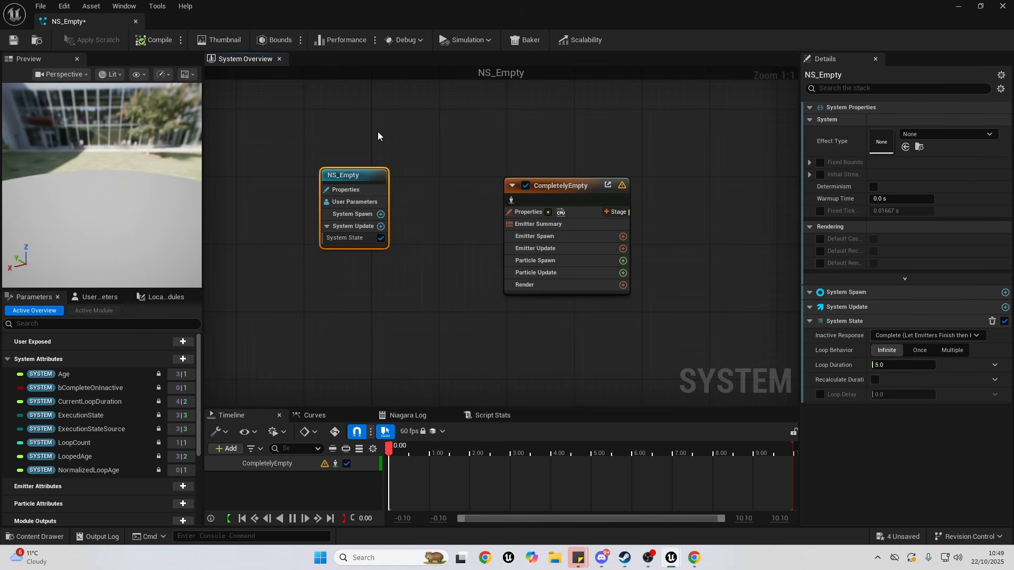
{"action": "mouse_move", "coordinate": [833, 359]}
{"action": "right_click_drag", "start_coordinate": [483, 172], "coordinate": [250, 156]}
{"action": "left_click_drag", "start_coordinate": [334, 172], "coordinate": [354, 146]}
{"action": "right_click_drag", "start_coordinate": [327, 110], "coordinate": [359, 158]}
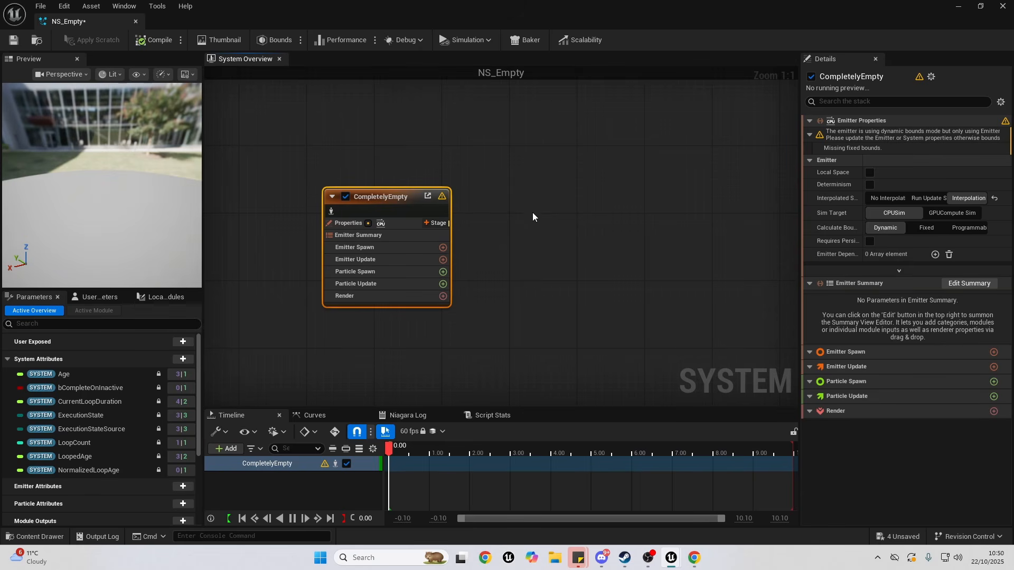
- Add a Fountain emitter to the system to preview its particles, and delete it again
{"action": "right_click", "coordinate": [523, 230]}
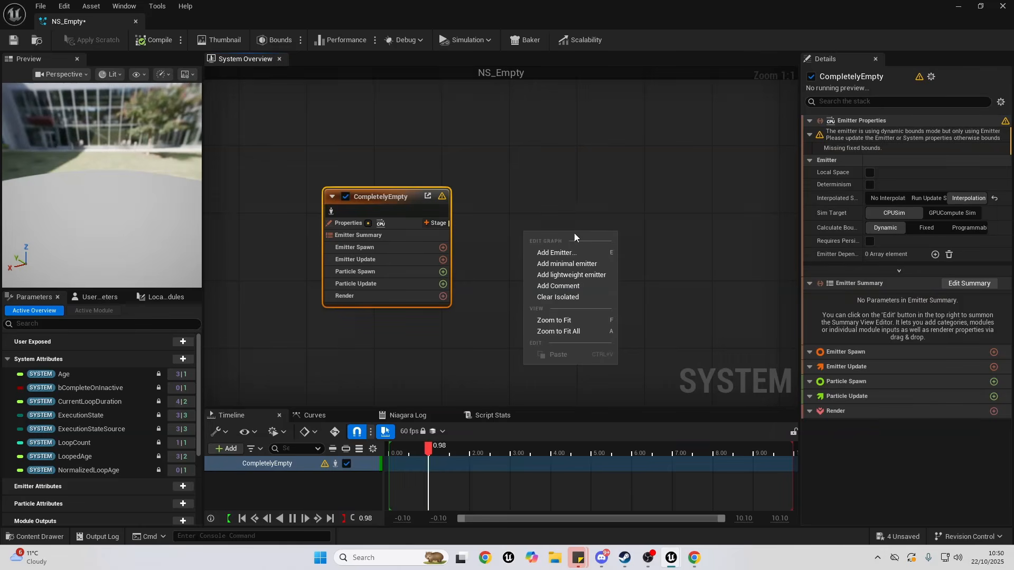
{"action": "left_click", "coordinate": [554, 253]}
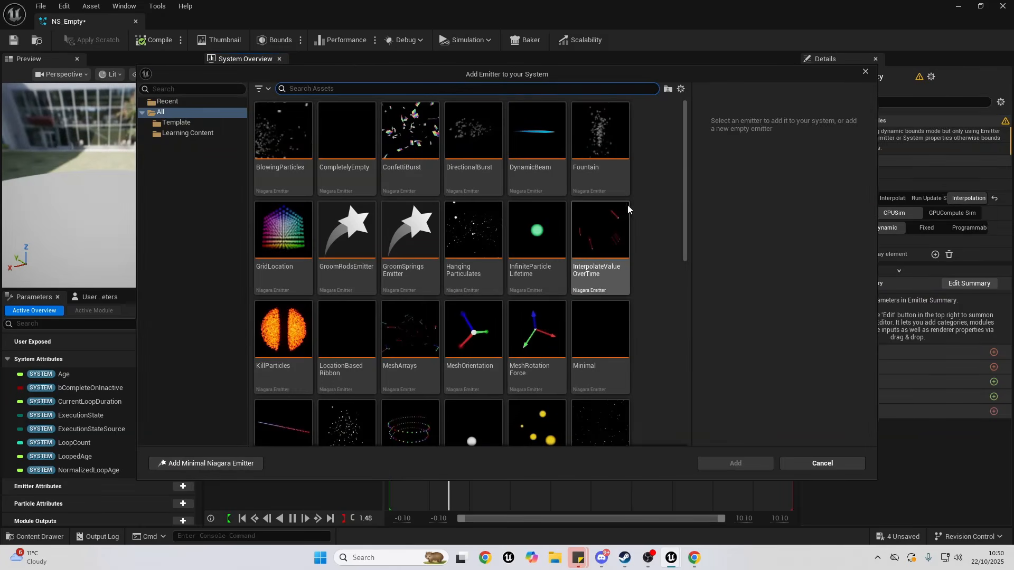
{"action": "left_click", "coordinate": [602, 151]}
{"action": "left_click", "coordinate": [735, 463]}
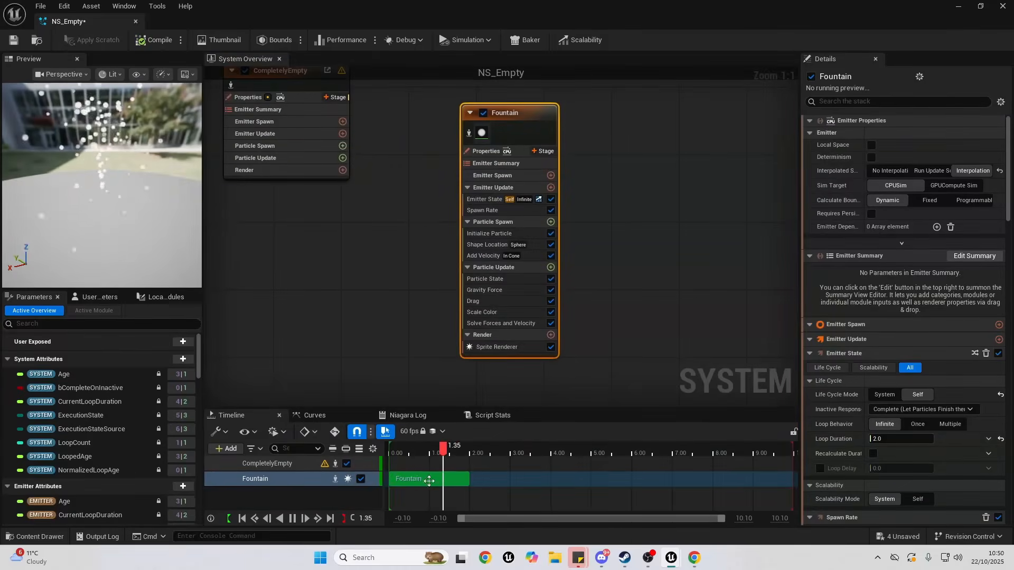
{"action": "left_click_drag", "start_coordinate": [106, 169], "coordinate": [132, 187]}
{"action": "right_click_drag", "start_coordinate": [435, 191], "coordinate": [477, 189]}
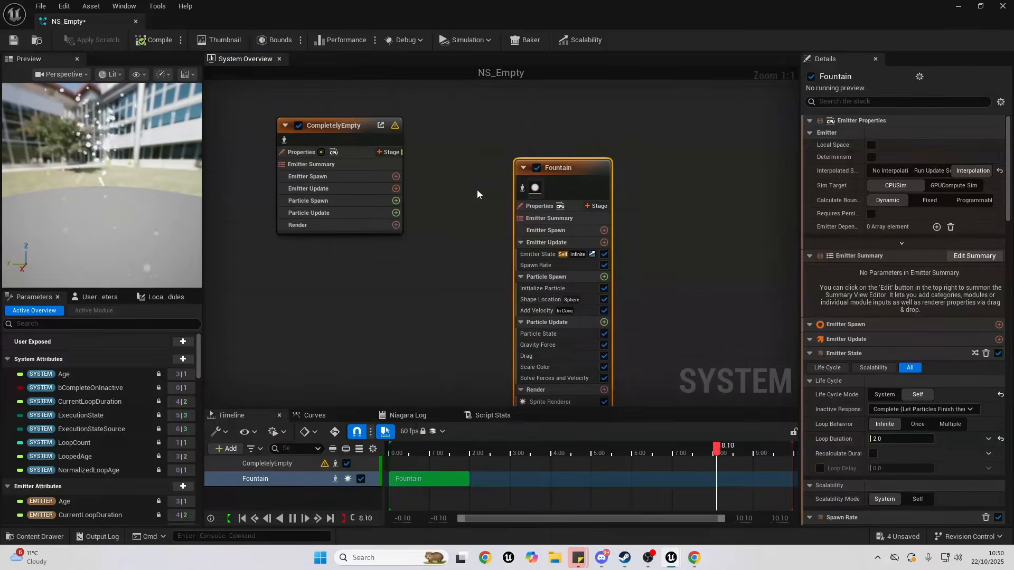
{"action": "key", "text": "Delete"}
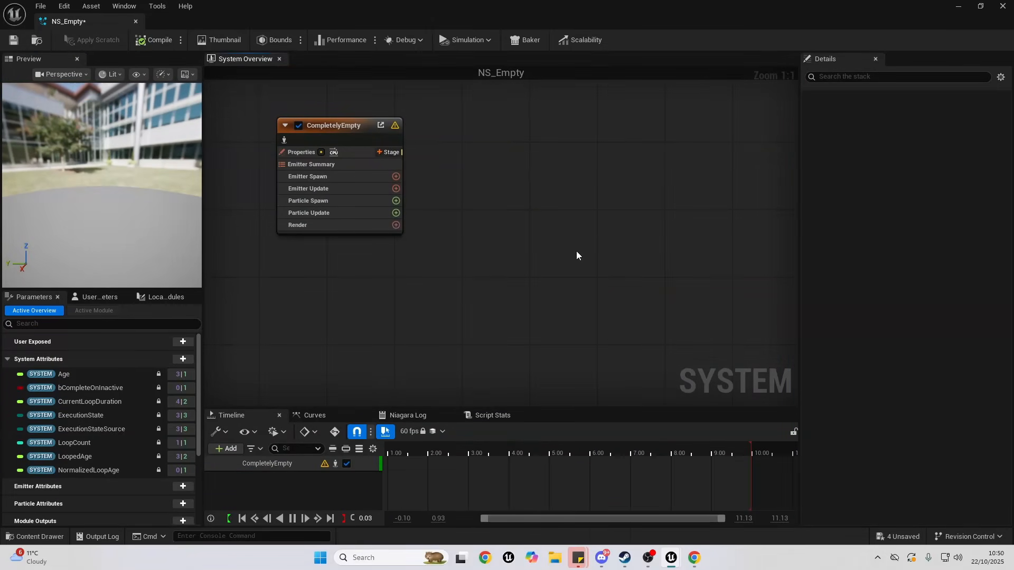
- Add a Sprite Renderer to the Render group of the CompletelyEmpty emitter
{"action": "right_click_drag", "start_coordinate": [464, 183], "coordinate": [575, 230]}
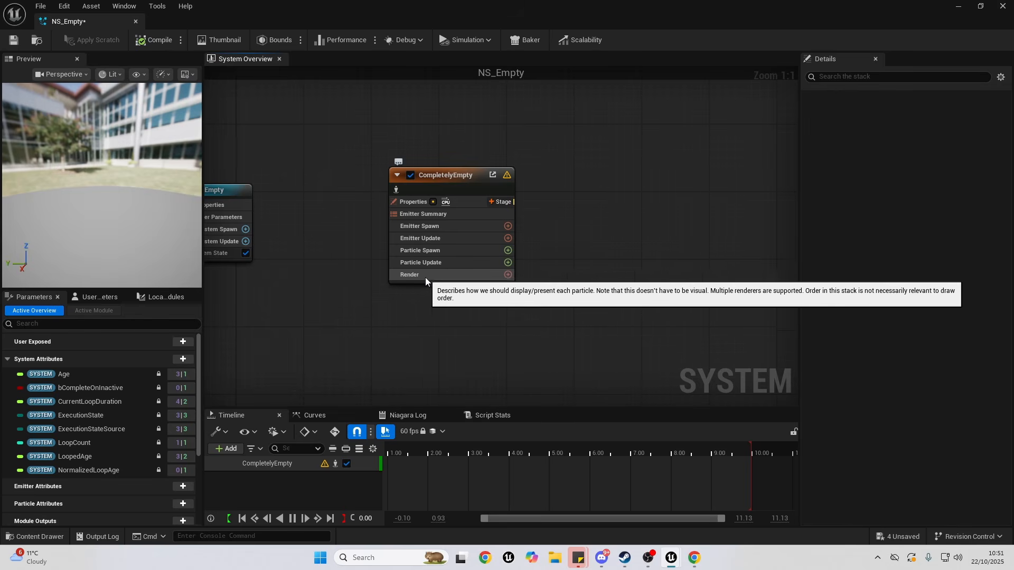
{"action": "left_click", "coordinate": [508, 274]}
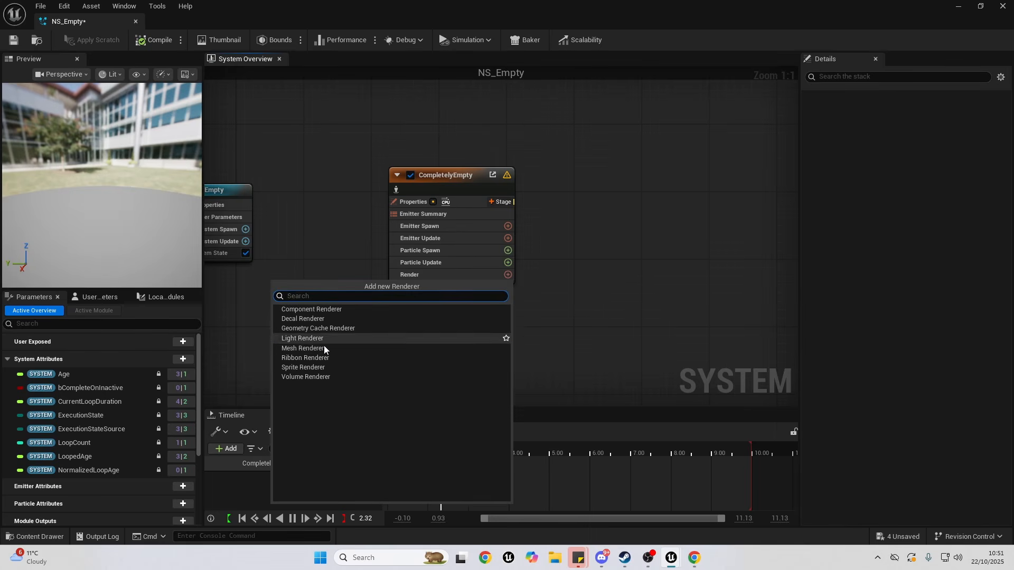
{"action": "left_click", "coordinate": [311, 367]}
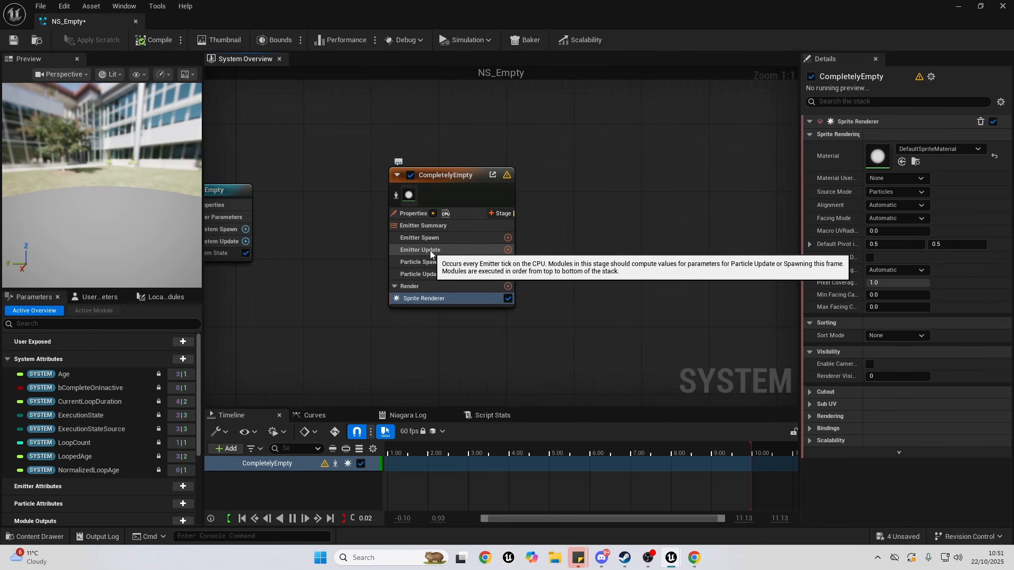
- Add a Spawn Rate module to Emitter Update and fix its missing Emitter State dependency
{"action": "left_click", "coordinate": [508, 250]}
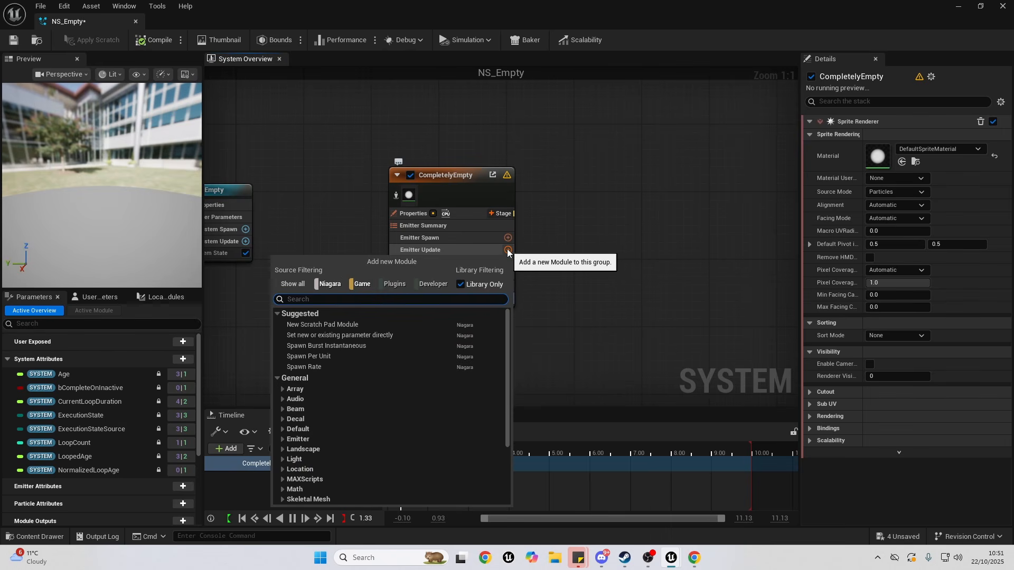
{"action": "type", "text": "spawn"}
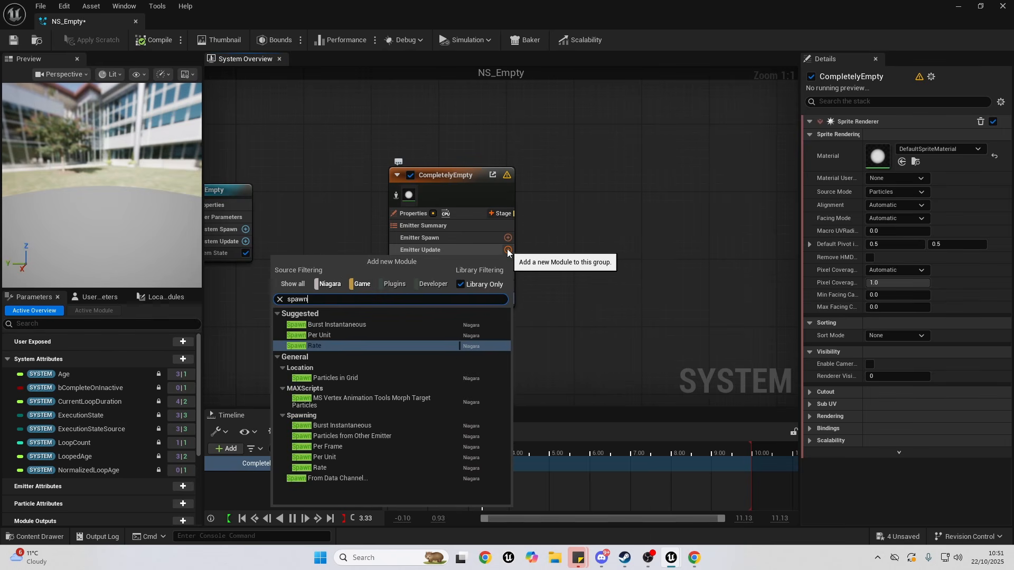
{"action": "left_click", "coordinate": [302, 344]}
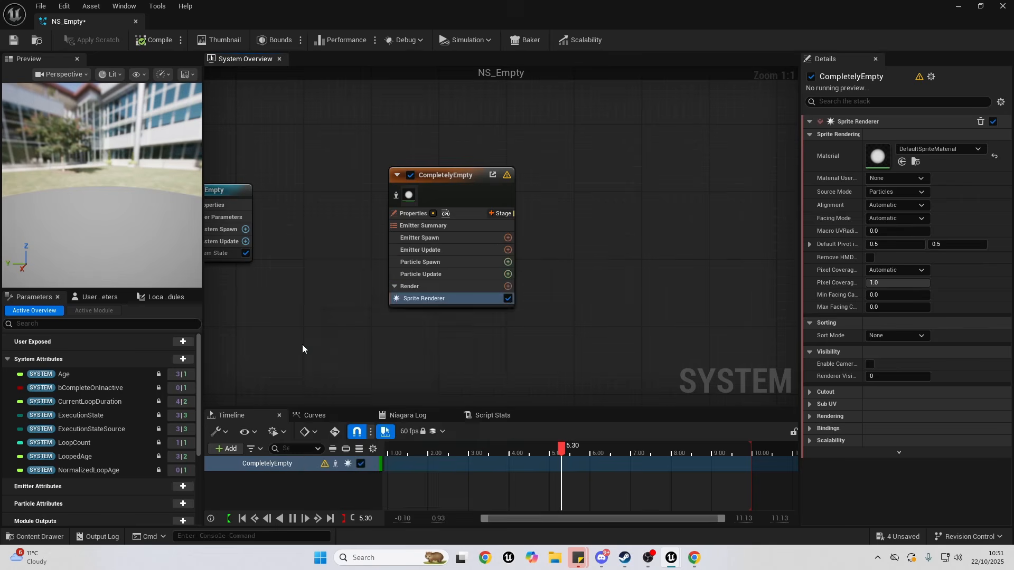
{"action": "mouse_move", "coordinate": [1006, 123]}
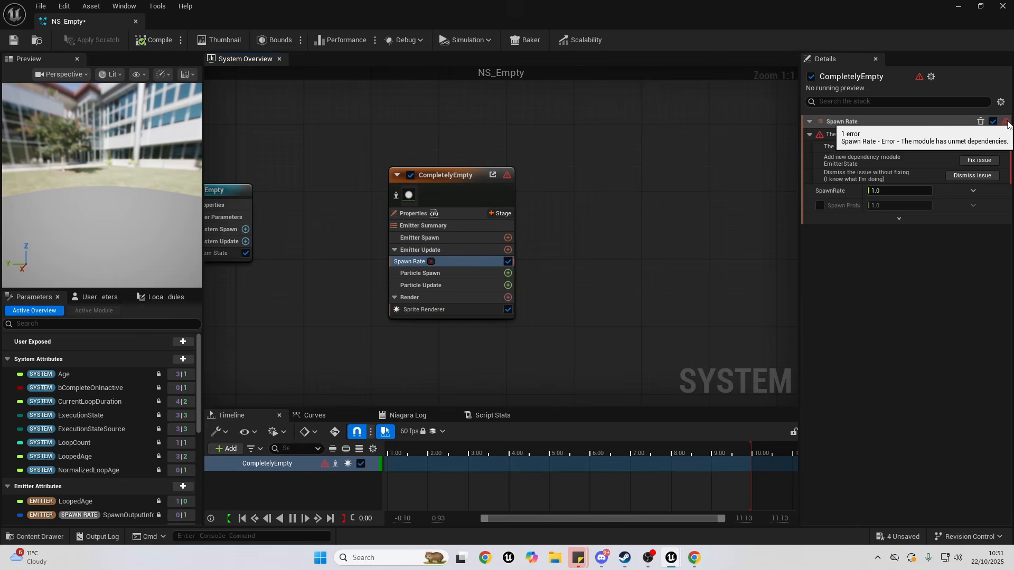
{"action": "left_click", "coordinate": [979, 161]}
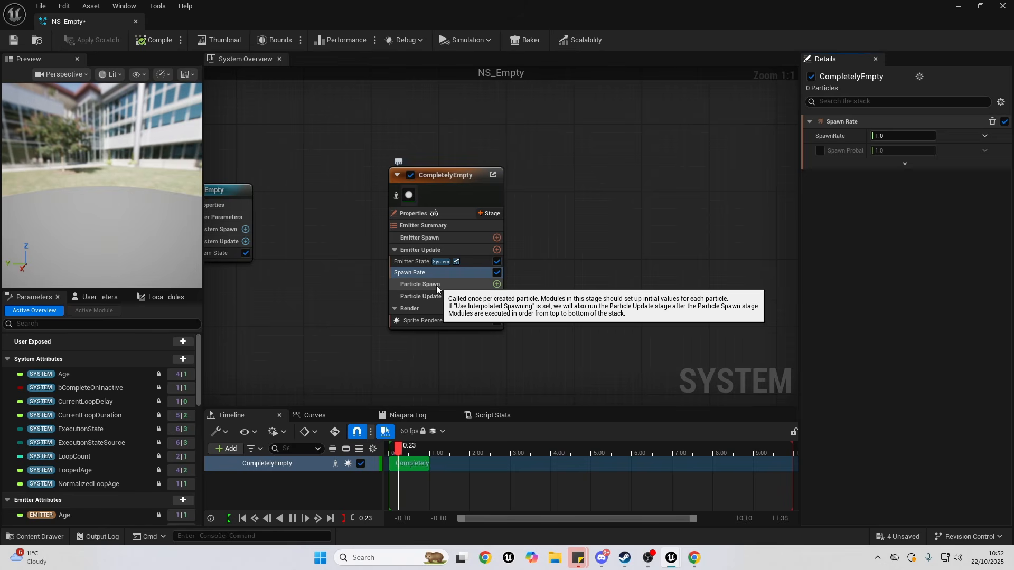
- Add an Initialize Particle module to the Particle Spawn group of the CompletelyEmpty emitter
{"action": "left_click", "coordinate": [497, 285]}
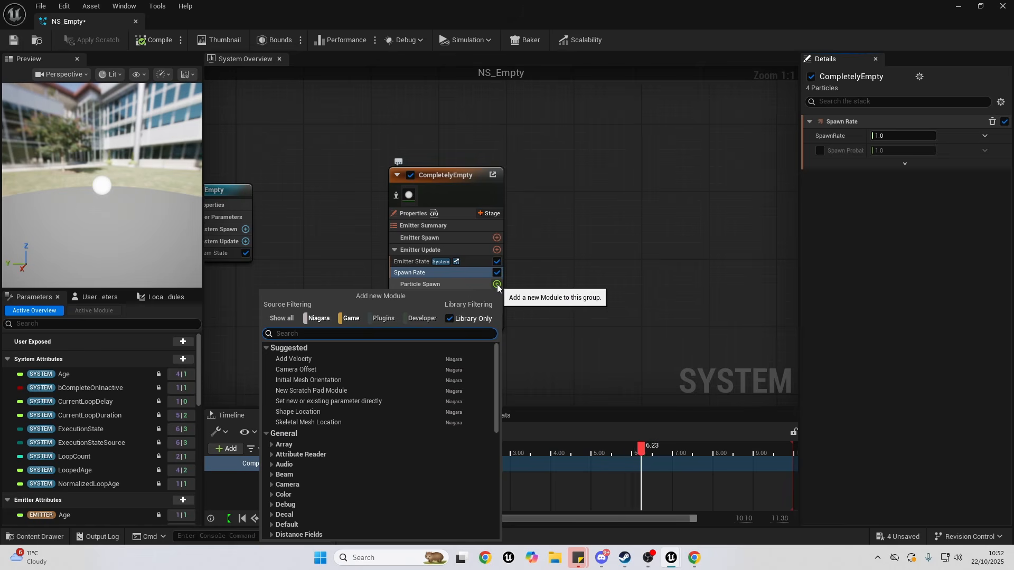
{"action": "type", "text": "ini"}
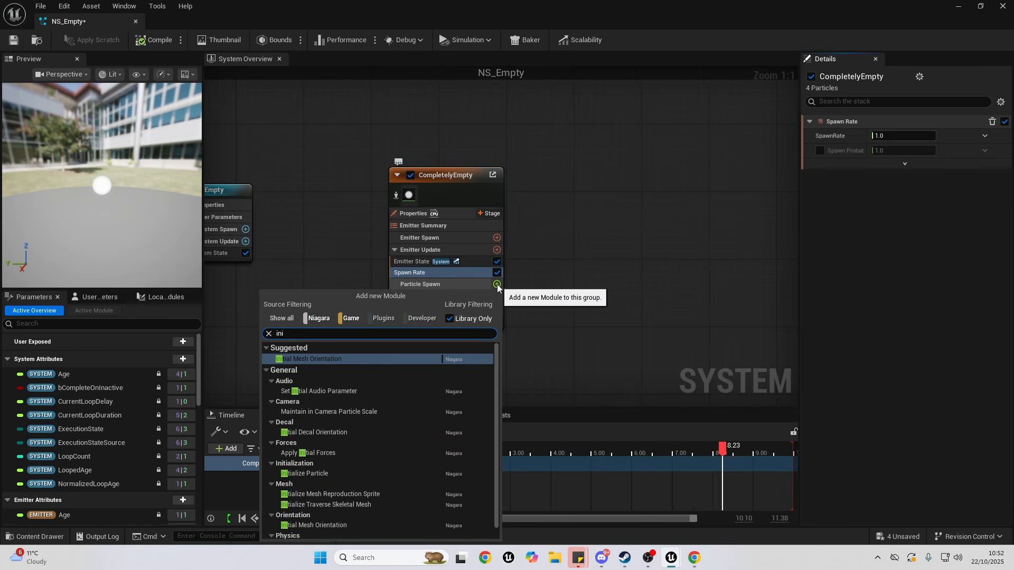
{"action": "type", "text": "tializ"}
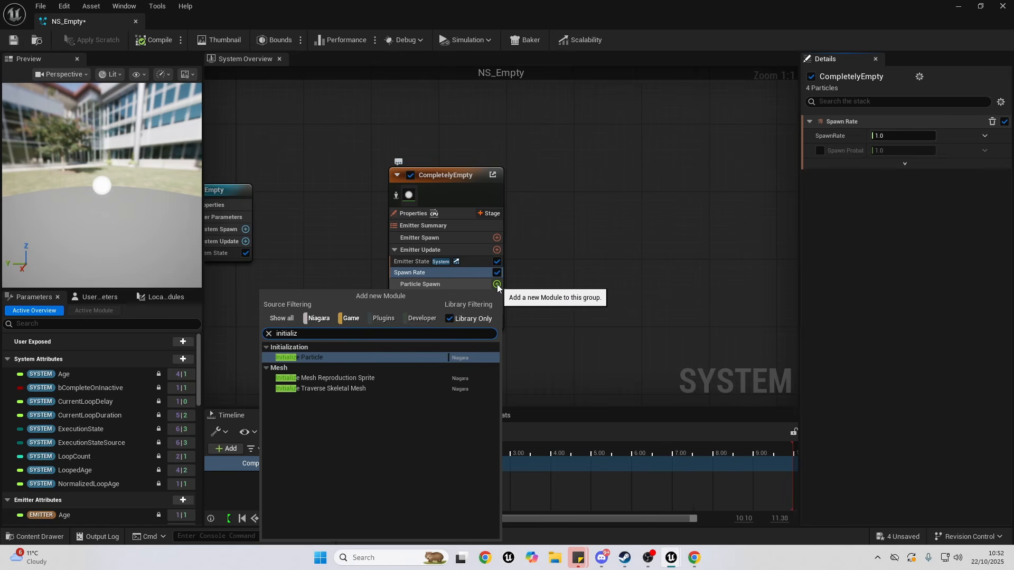
{"action": "left_click", "coordinate": [312, 357]}
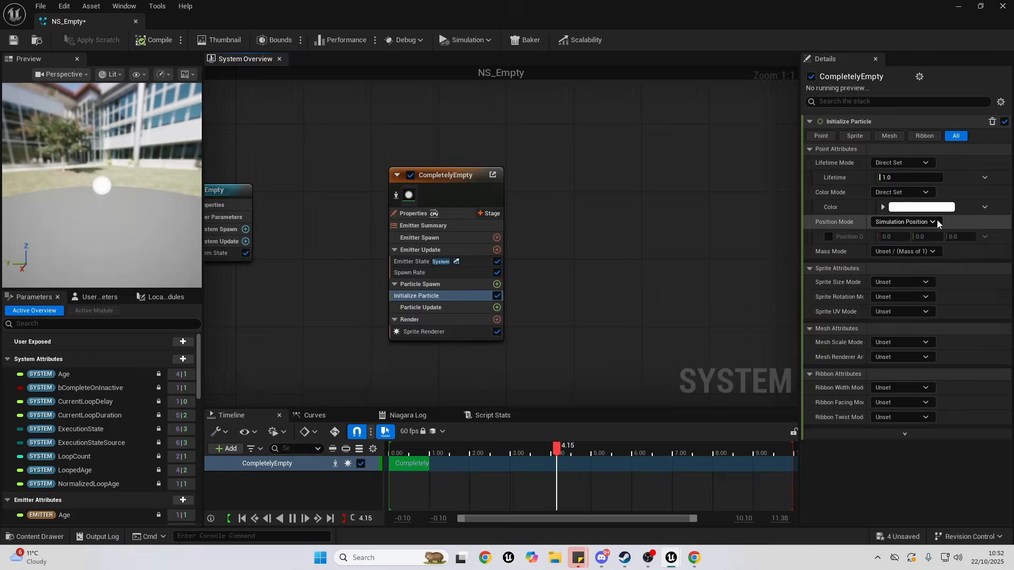
- Set the Initialize Particle color to an orange-red of about FF4100
{"action": "left_click", "coordinate": [921, 208]}
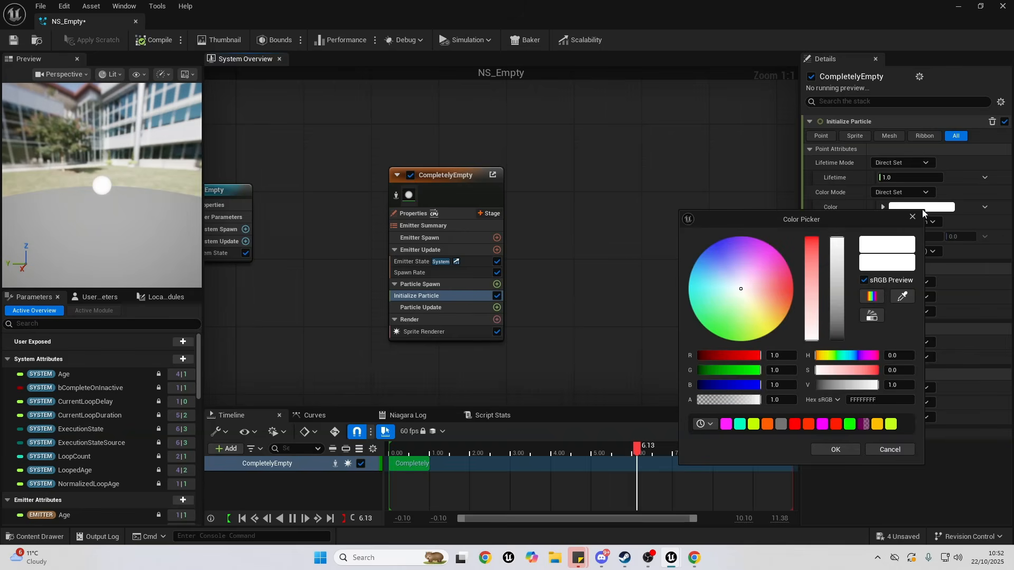
{"action": "left_click_drag", "start_coordinate": [744, 288], "coordinate": [795, 279]}
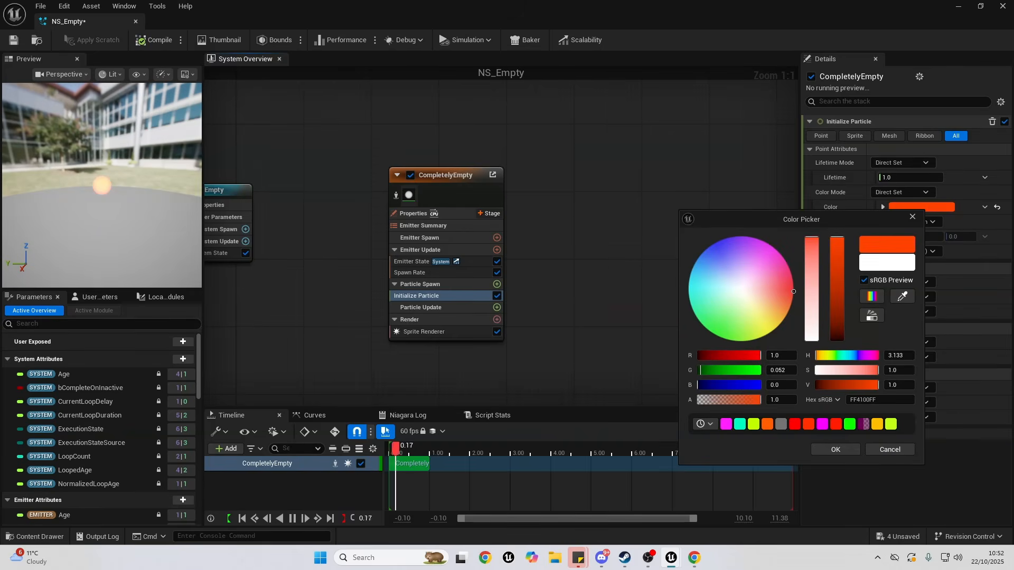
{"action": "left_click", "coordinate": [835, 450]}
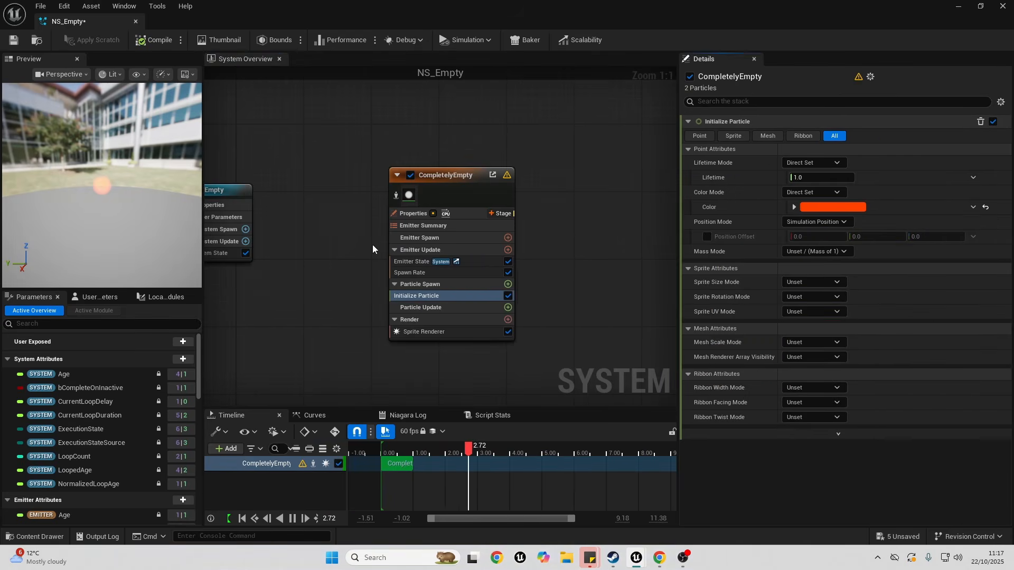
- Examine the Spawn Rate and Initialize Particle settings, and scrub through the timeline with the simulation paused
{"action": "left_click", "coordinate": [426, 272]}
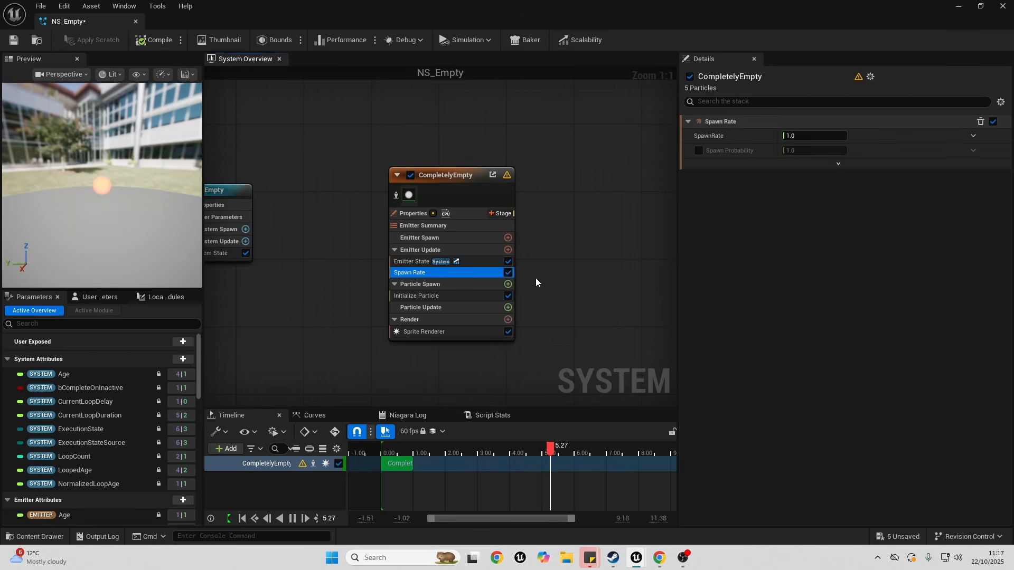
{"action": "left_click", "coordinate": [427, 296]}
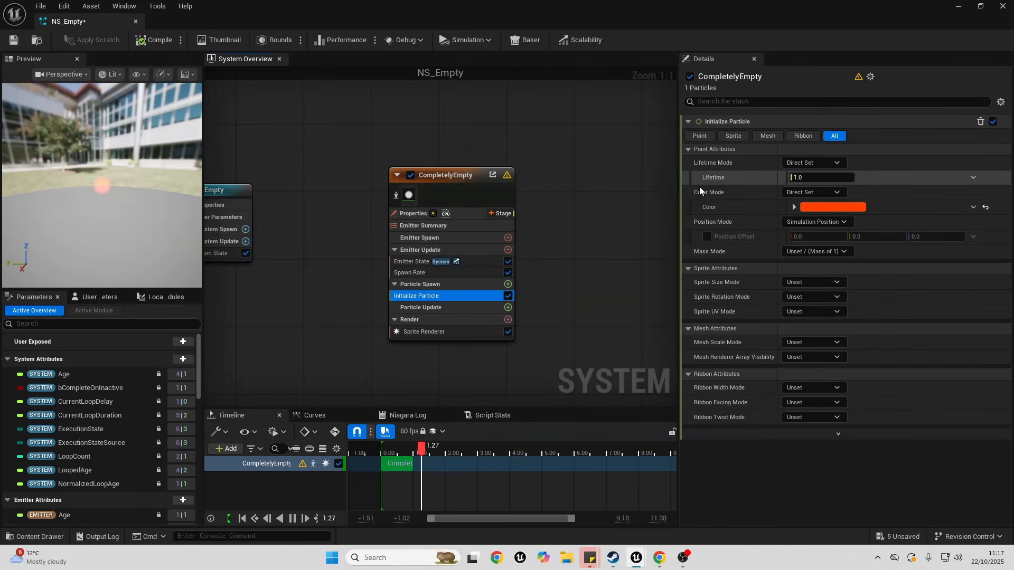
{"action": "left_click", "coordinate": [292, 518]}
{"action": "left_click_drag", "start_coordinate": [492, 451], "coordinate": [426, 455]}
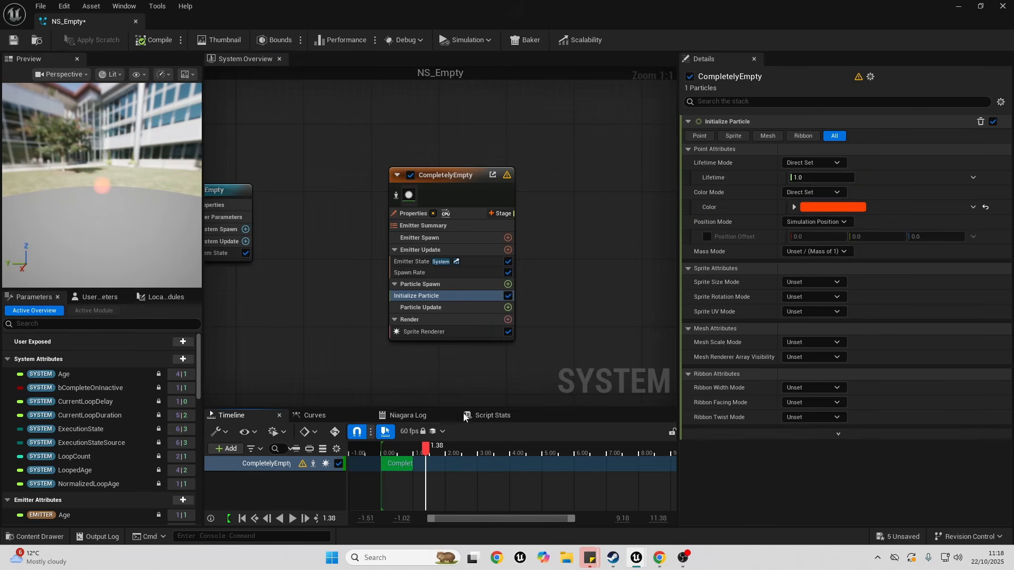
{"action": "left_click_drag", "start_coordinate": [431, 448], "coordinate": [504, 452]}
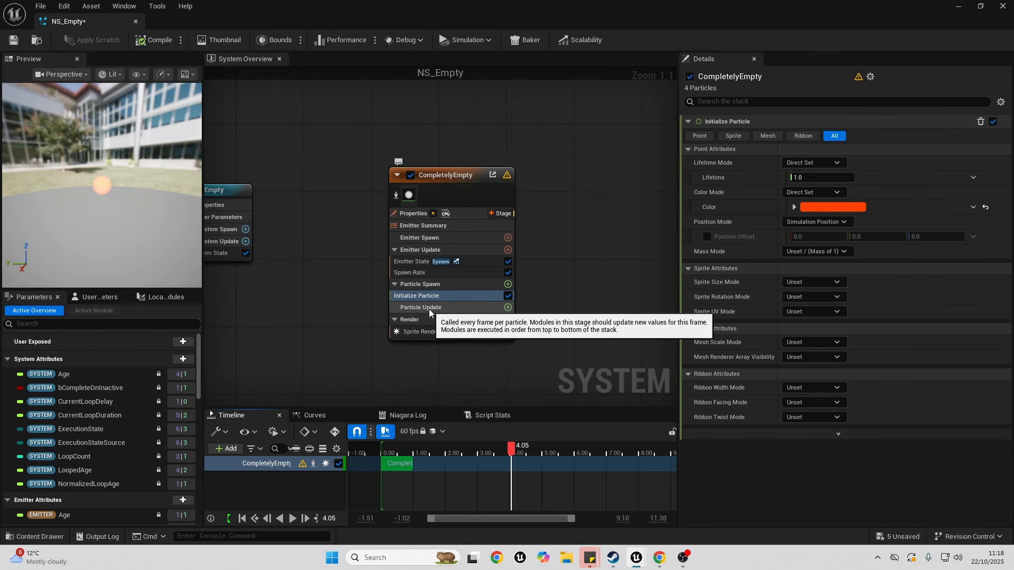
- Add a Particle State module to the Particle Update group and replay the simulation from the start of the timeline
{"action": "left_click", "coordinate": [508, 308]}
{"action": "type", "text": "pa"}
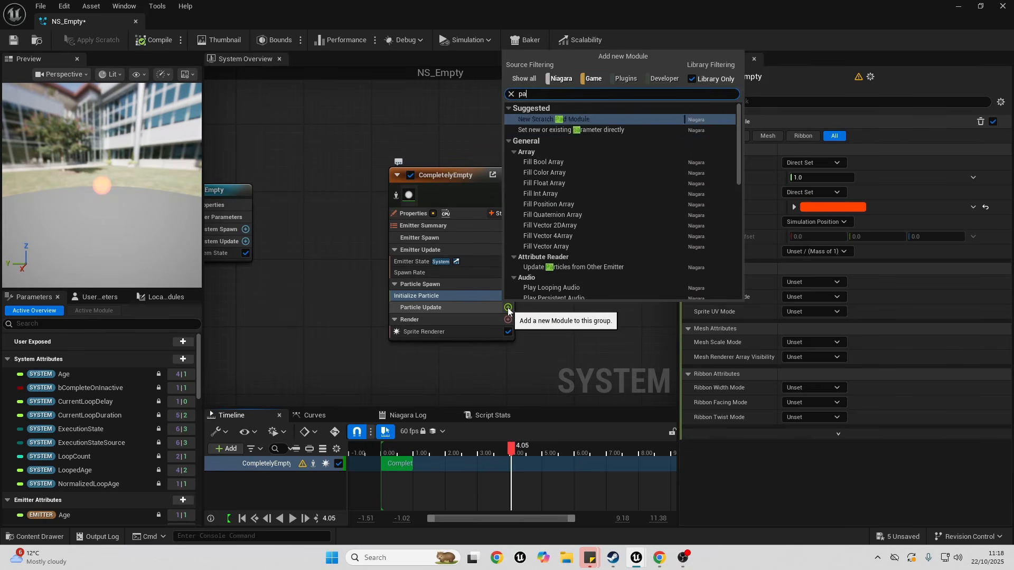
{"action": "type", "text": "rticle"}
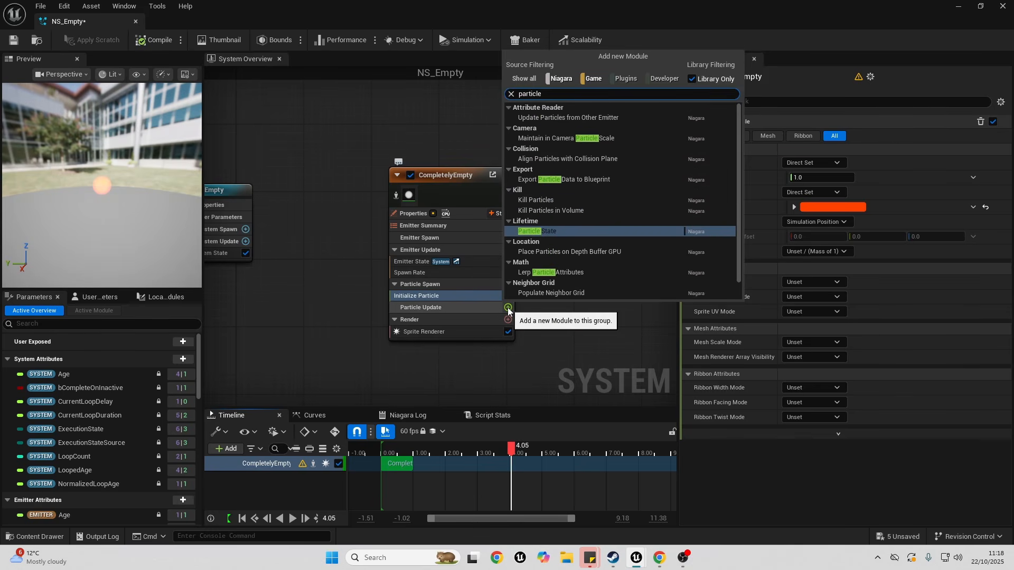
{"action": "left_click", "coordinate": [568, 231]}
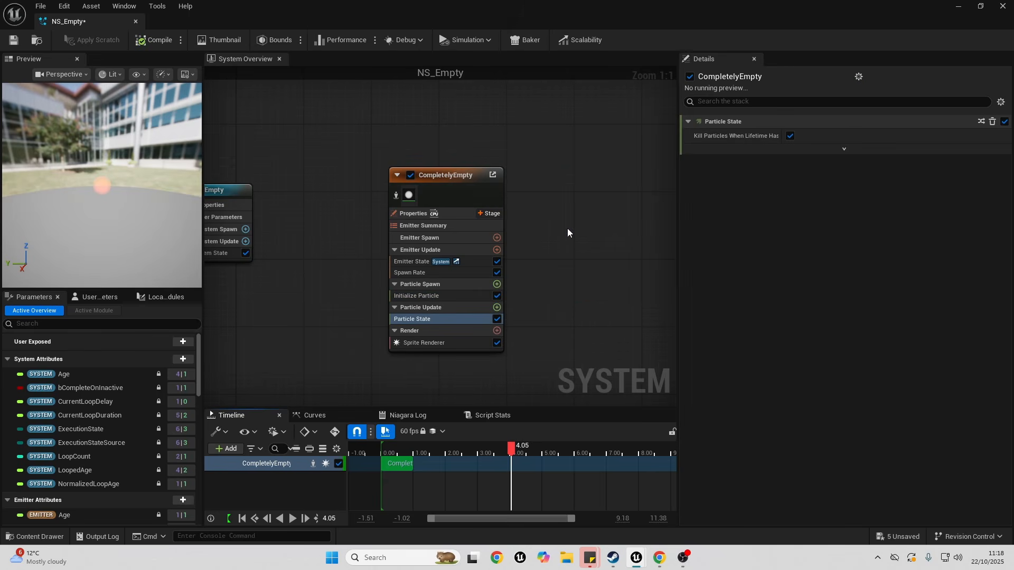
{"action": "left_click_drag", "start_coordinate": [680, 137], "coordinate": [615, 137]}
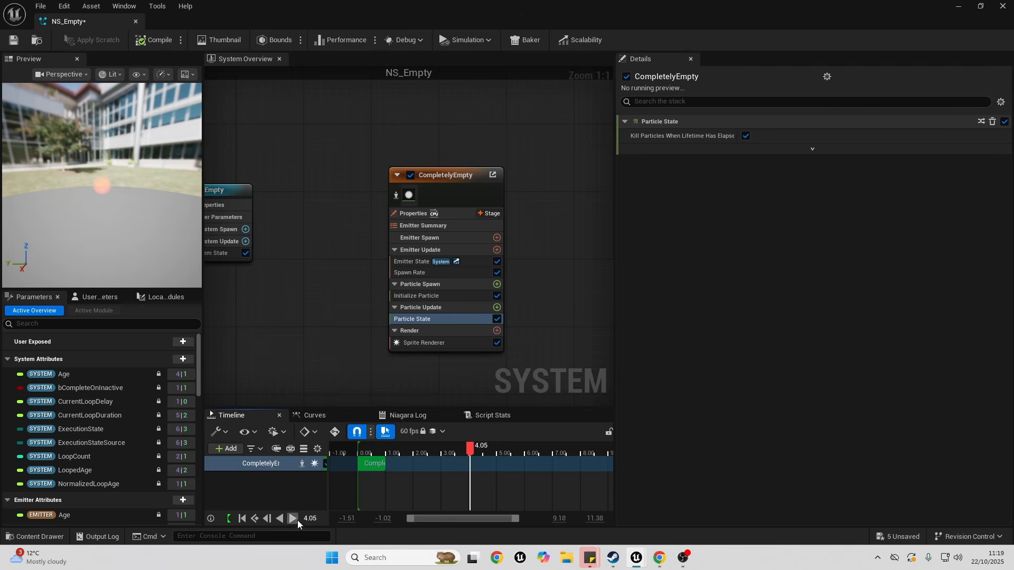
{"action": "left_click_drag", "start_coordinate": [468, 449], "coordinate": [355, 447]}
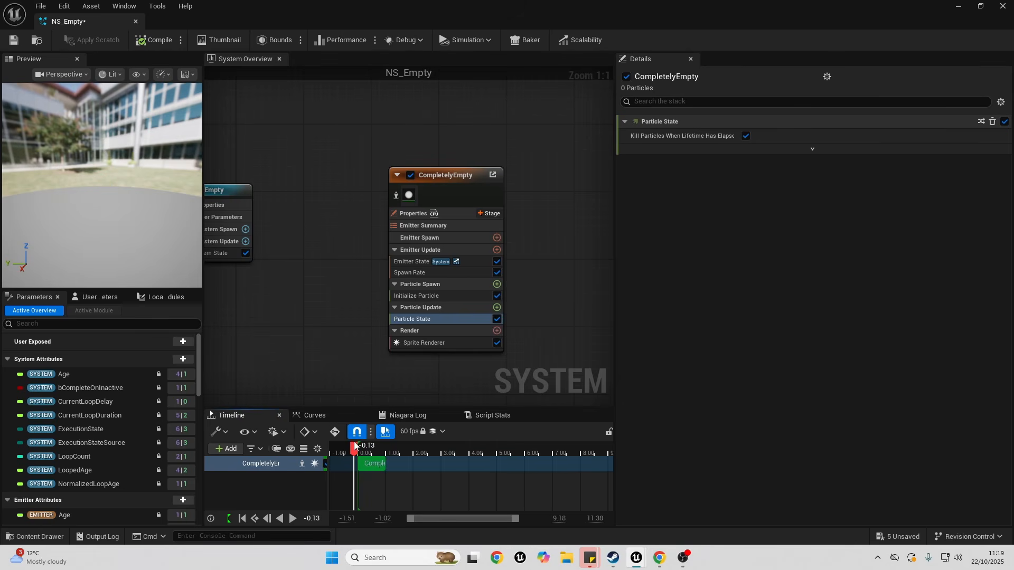
{"action": "left_click", "coordinate": [292, 519]}
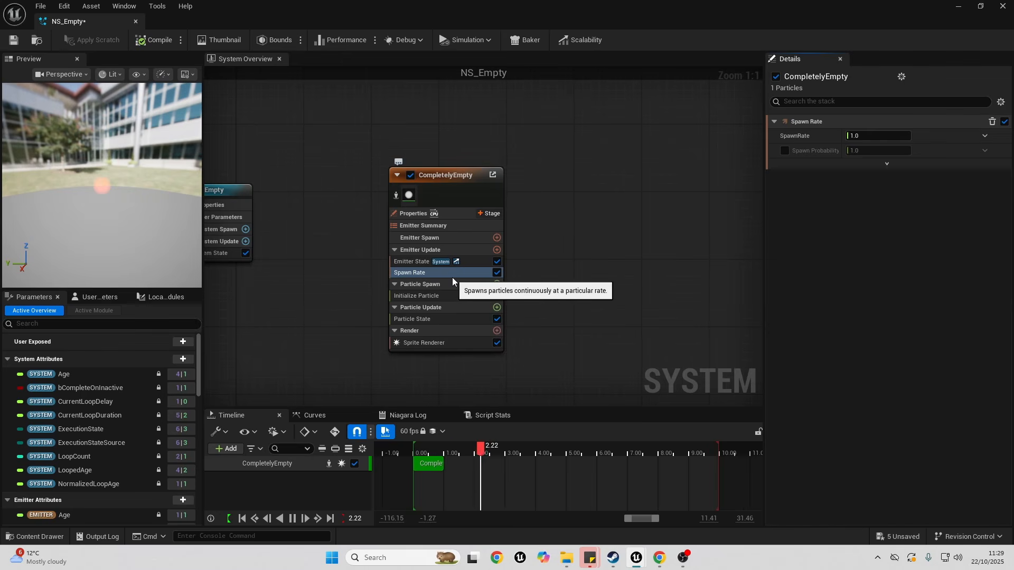
- Add an Add Velocity module to Particle Spawn and fix its unmet dependency with a SolveForcesAndVelocity module
{"action": "left_click", "coordinate": [497, 285]}
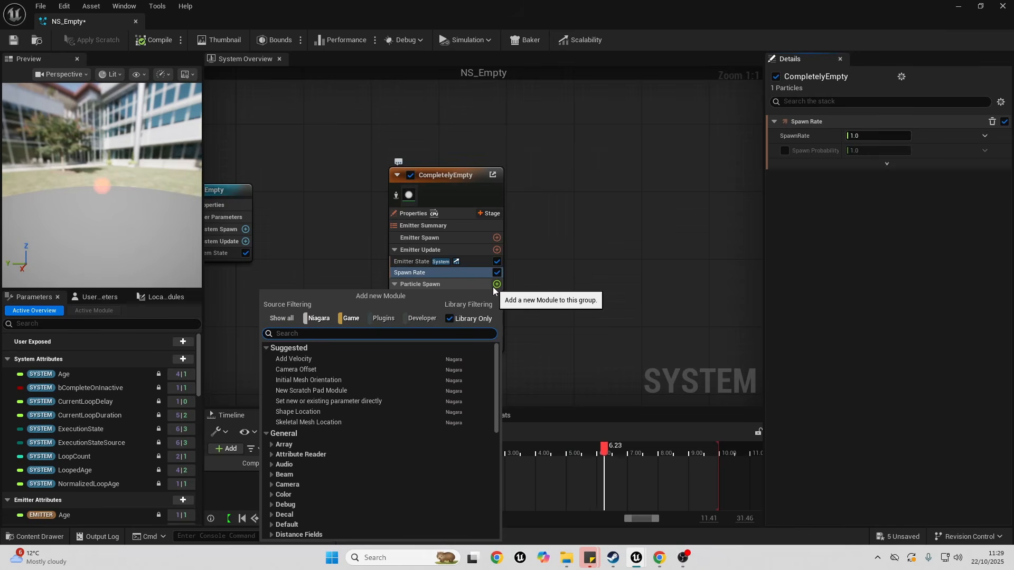
{"action": "type", "text": "add v"}
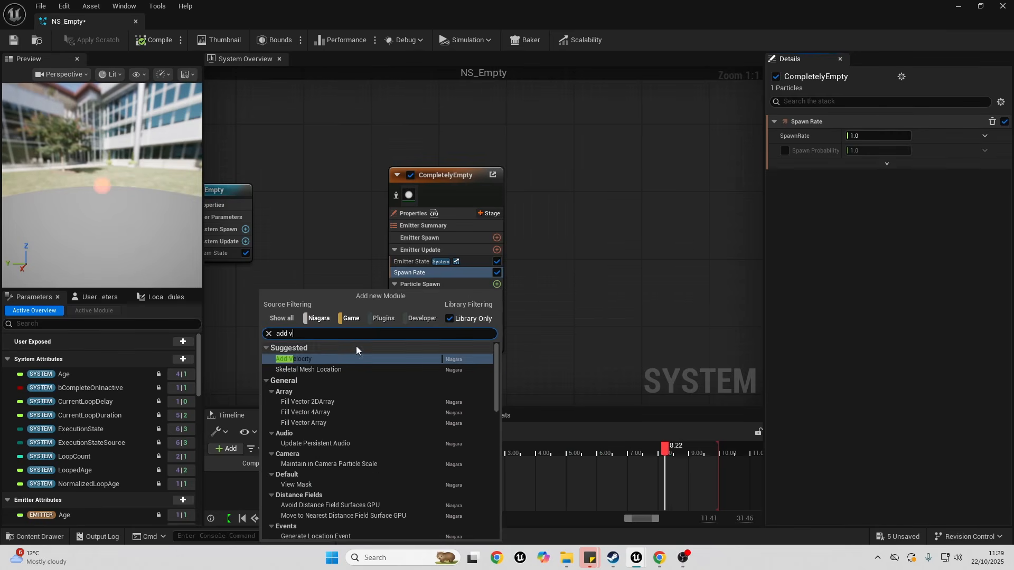
{"action": "left_click", "coordinate": [337, 359]}
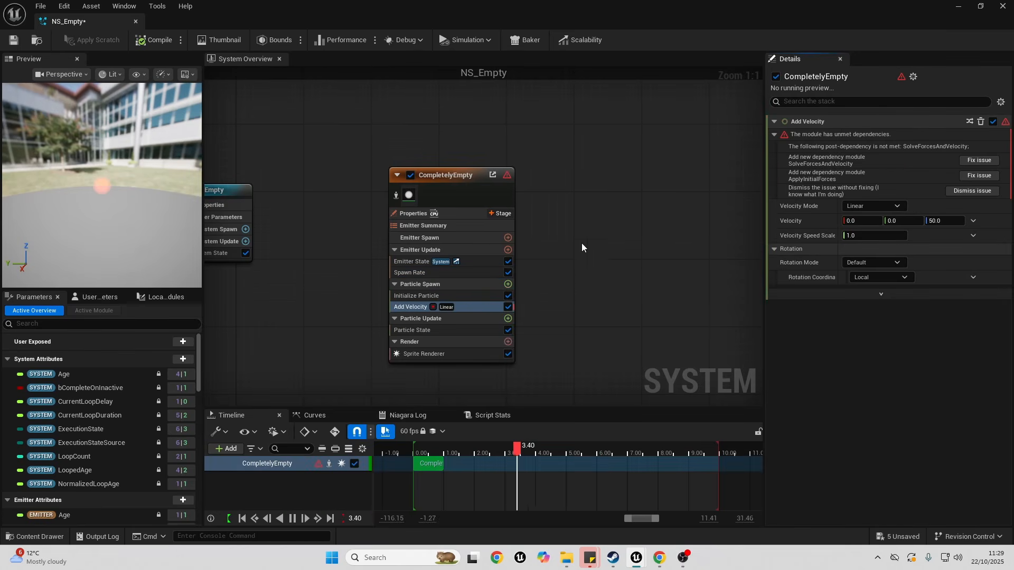
{"action": "mouse_move", "coordinate": [432, 309]}
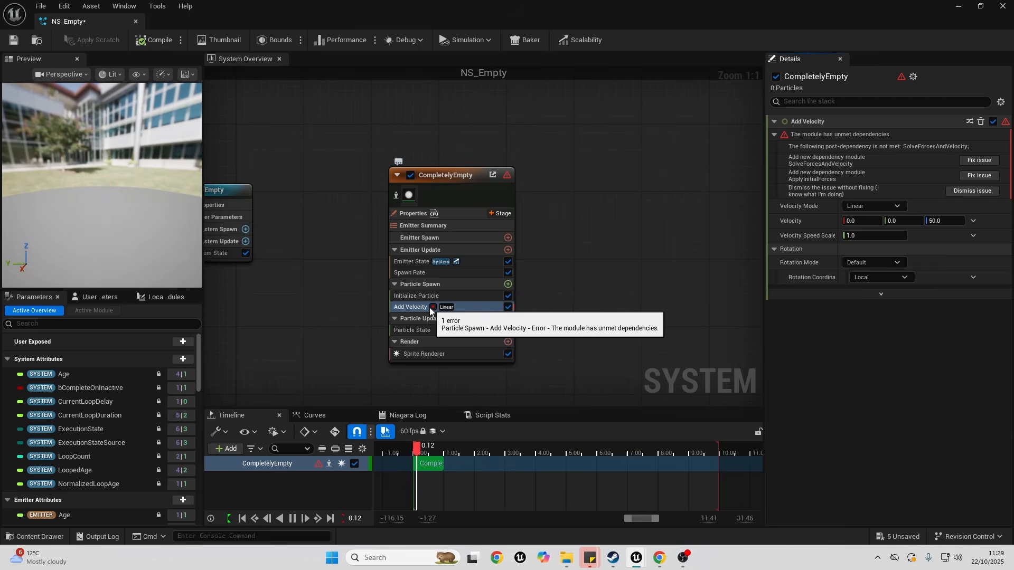
{"action": "left_click", "coordinate": [978, 161]}
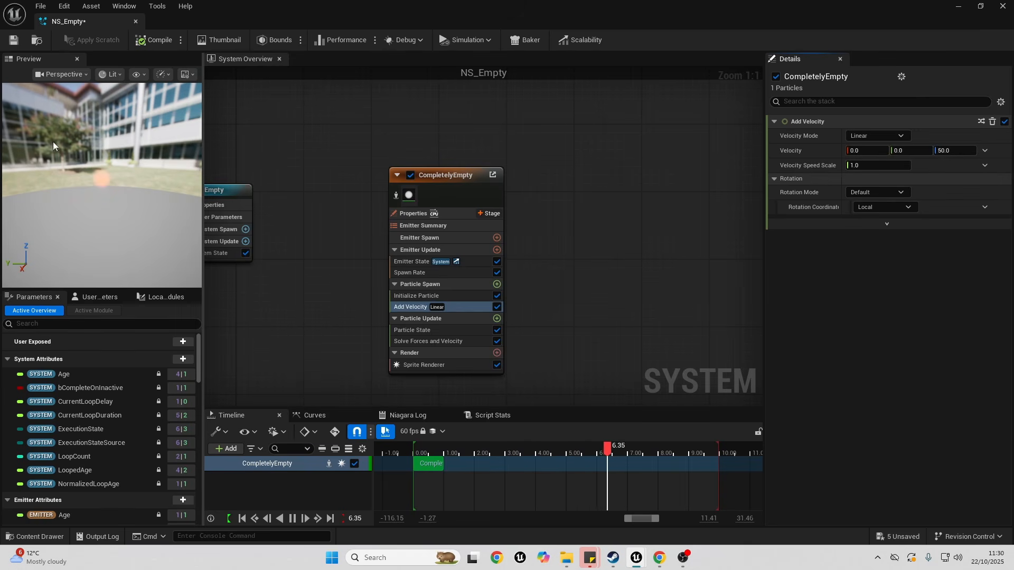
- Reset the Initialize Particle color to its default white and set the Add Velocity vector to 50, 50, 50
{"action": "left_click", "coordinate": [433, 296]}
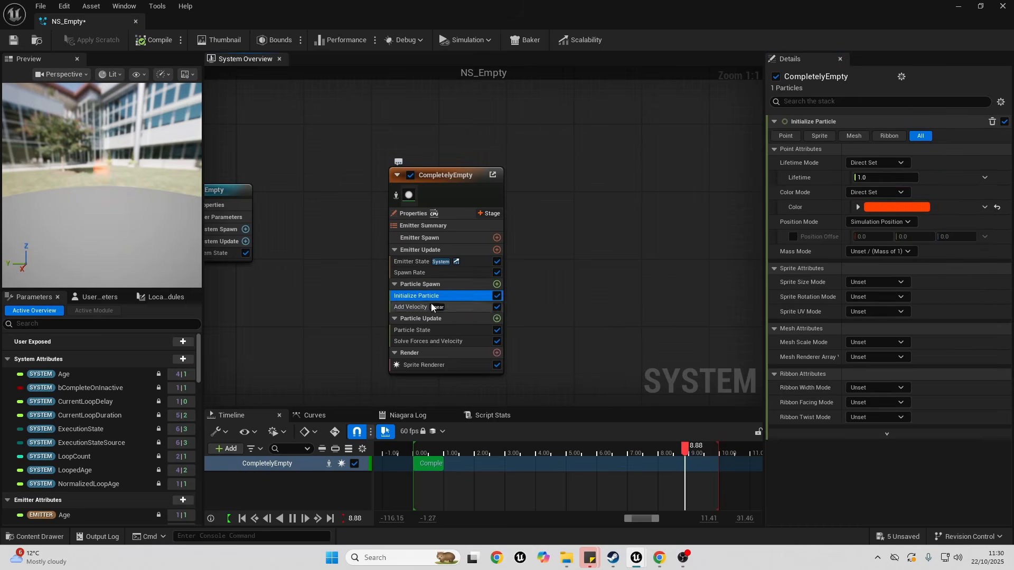
{"action": "left_click", "coordinate": [998, 209]}
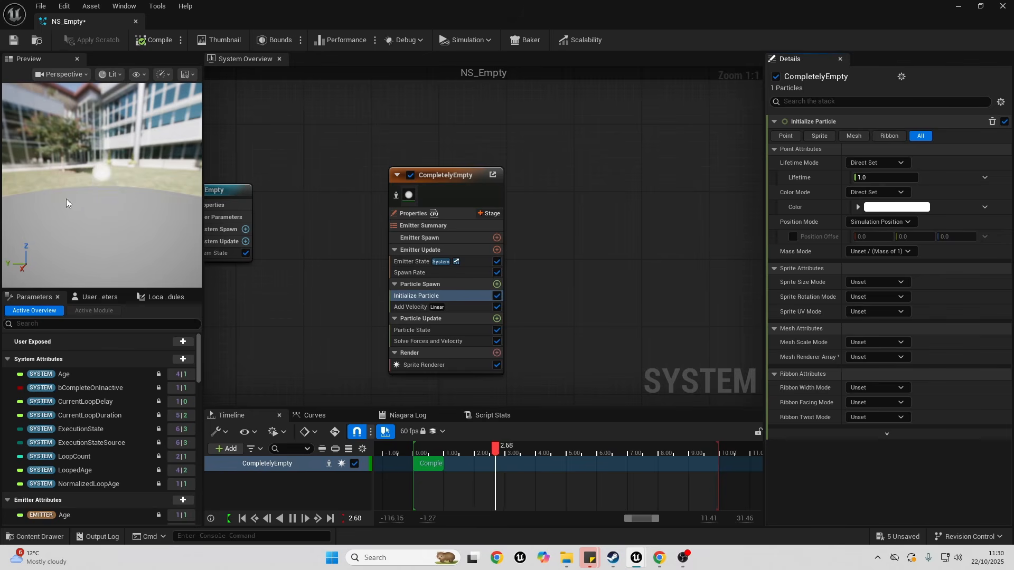
{"action": "left_click", "coordinate": [461, 307]}
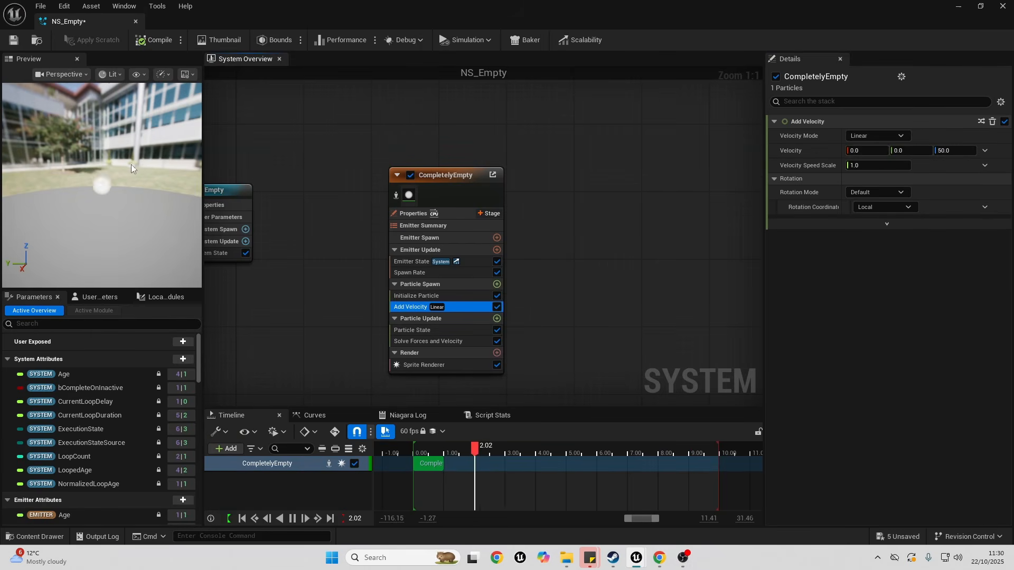
{"action": "left_click", "coordinate": [862, 152]}
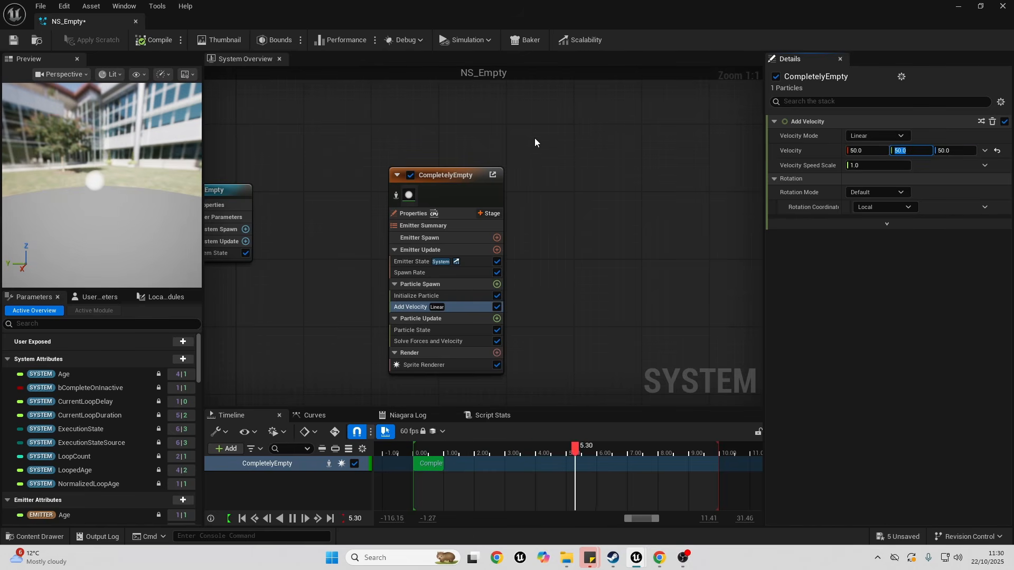
- Set the Spawn Rate to 5 and disable the Particle State module in Particle Update
{"action": "left_click", "coordinate": [433, 274]}
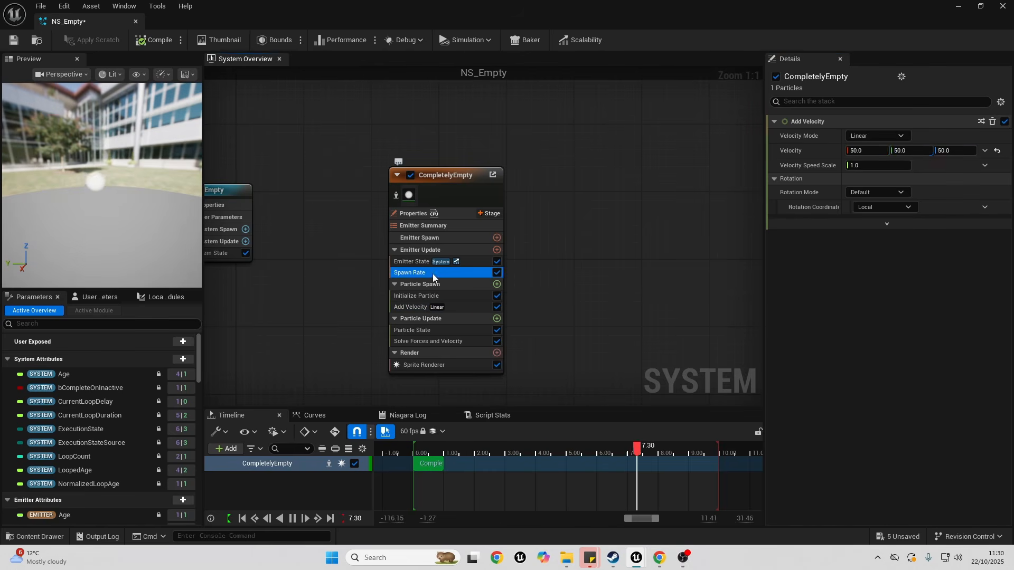
{"action": "left_click", "coordinate": [862, 136]}
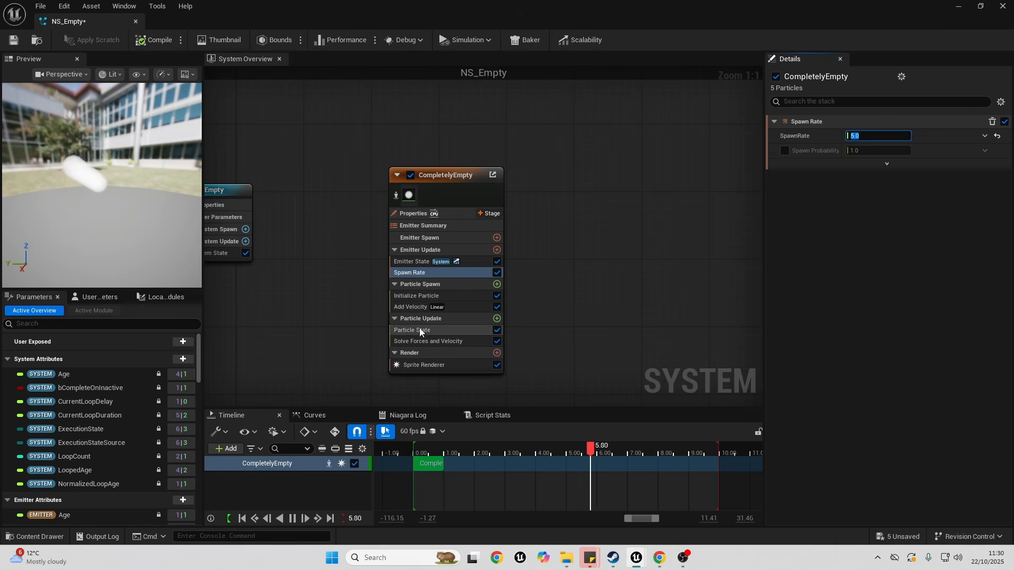
{"action": "left_click", "coordinate": [497, 330]}
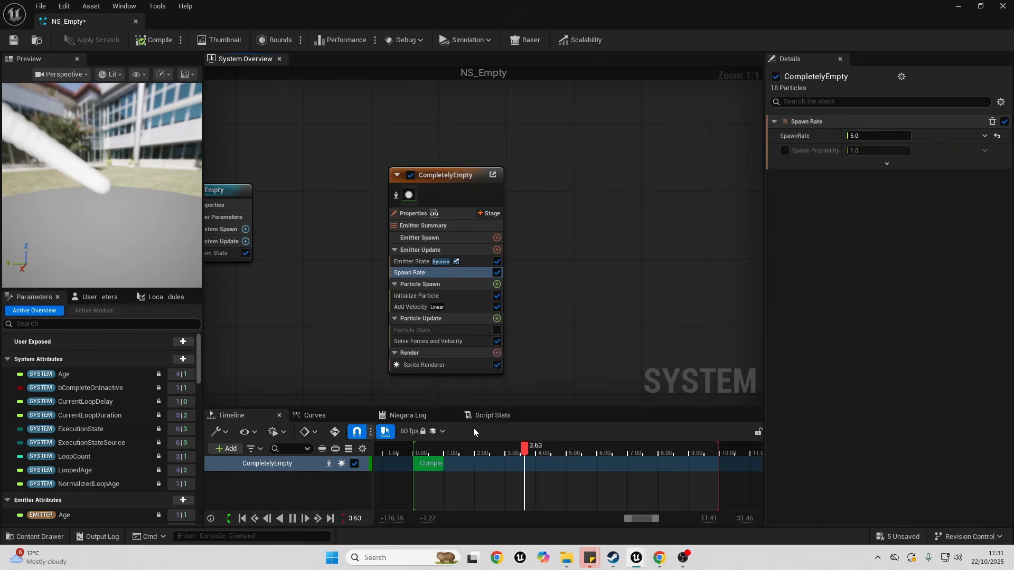
- Try ending the playback range at about 5 seconds, replay the simulation, and restore the end to about 10 seconds
{"action": "left_click", "coordinate": [293, 518]}
{"action": "left_click_drag", "start_coordinate": [593, 448], "coordinate": [660, 446]}
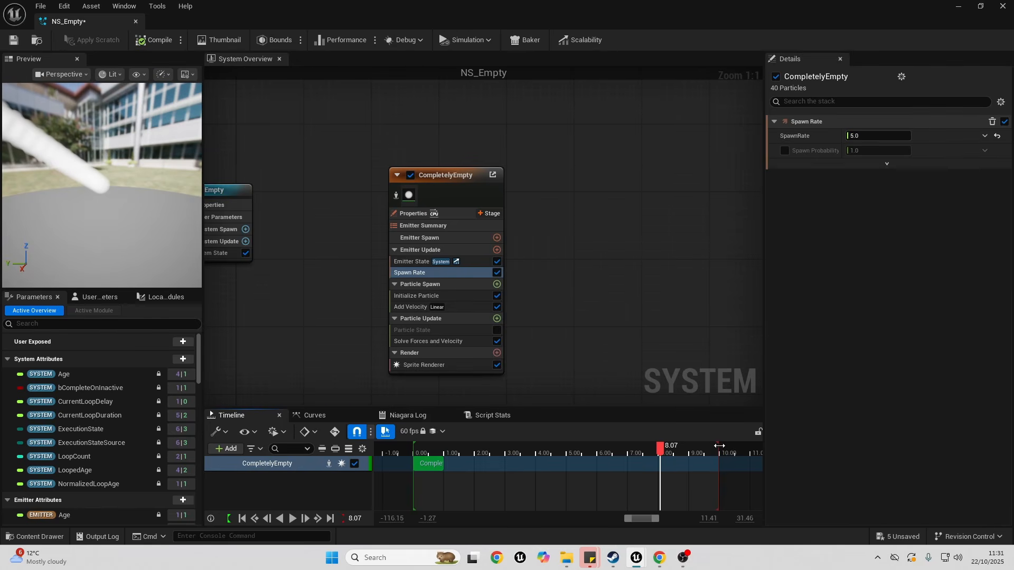
{"action": "left_click_drag", "start_coordinate": [707, 446], "coordinate": [582, 444]}
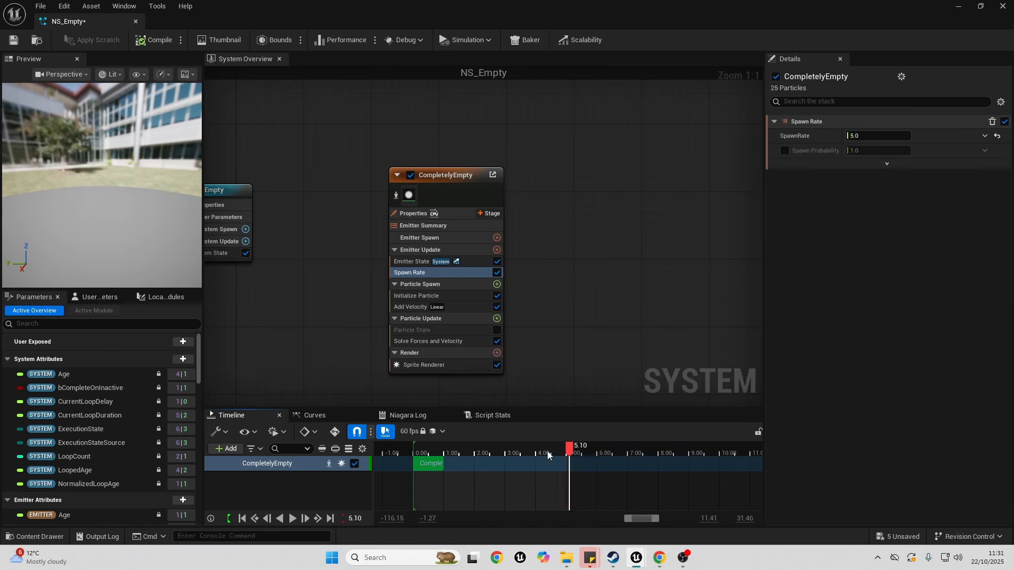
{"action": "left_click", "coordinate": [296, 519]}
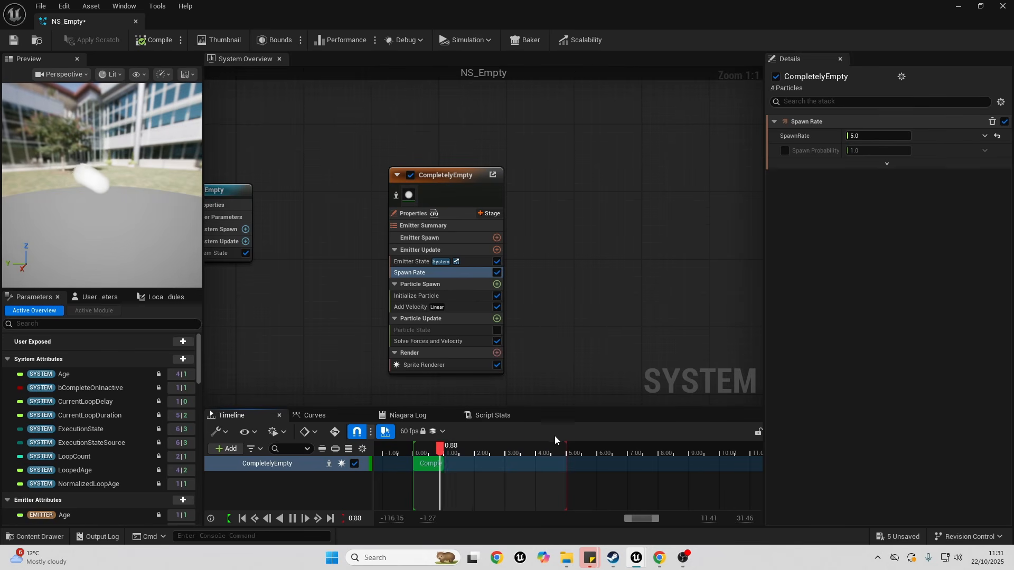
{"action": "left_click_drag", "start_coordinate": [568, 445], "coordinate": [712, 450]}
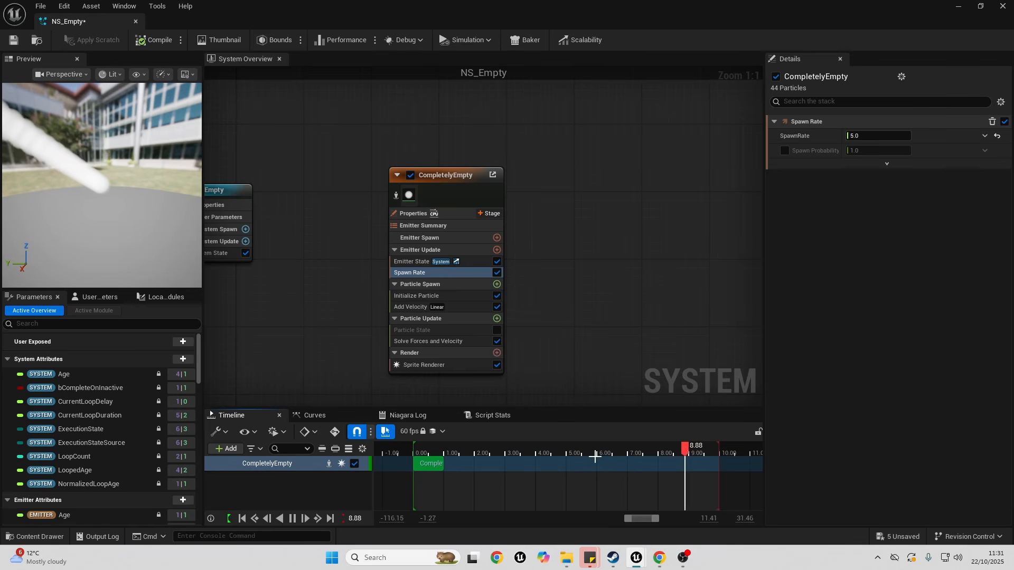
- Drive the Add Velocity vector with a Random Range Vector, minimum -100 and maximum 100 on all three axes
{"action": "left_click", "coordinate": [471, 309]}
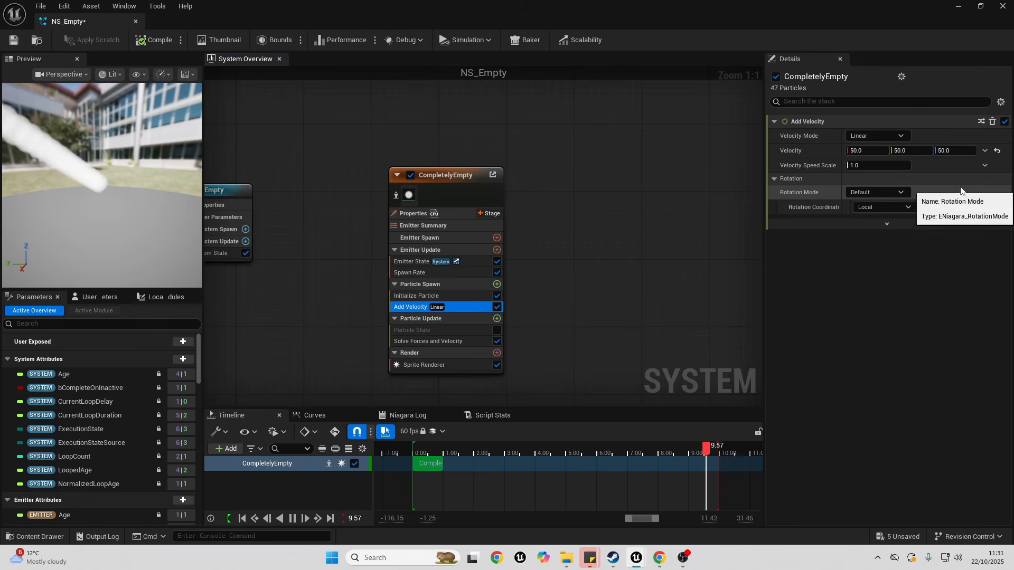
{"action": "left_click", "coordinate": [985, 151]}
{"action": "type", "text": "rando"}
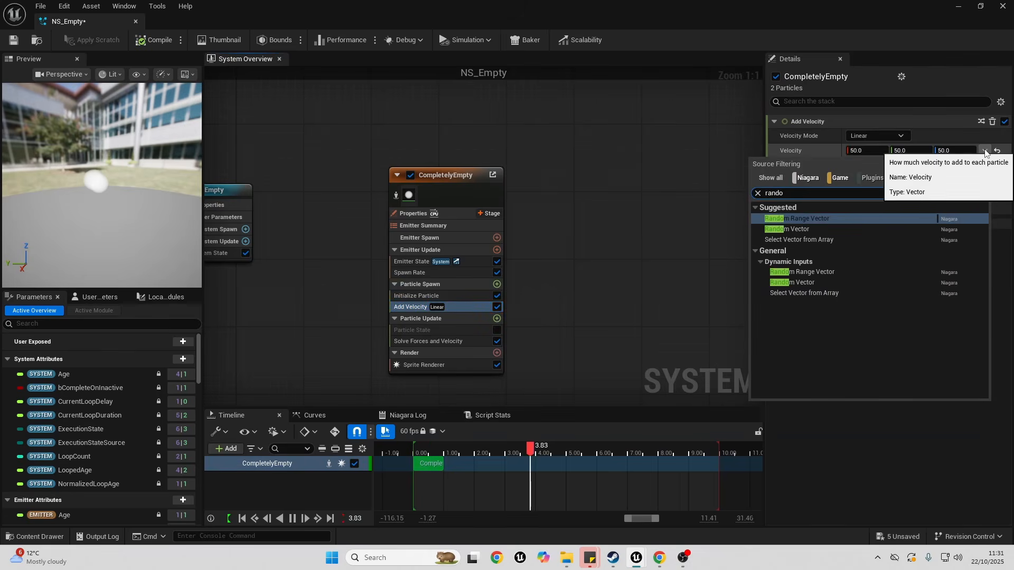
{"action": "left_click", "coordinate": [804, 219]}
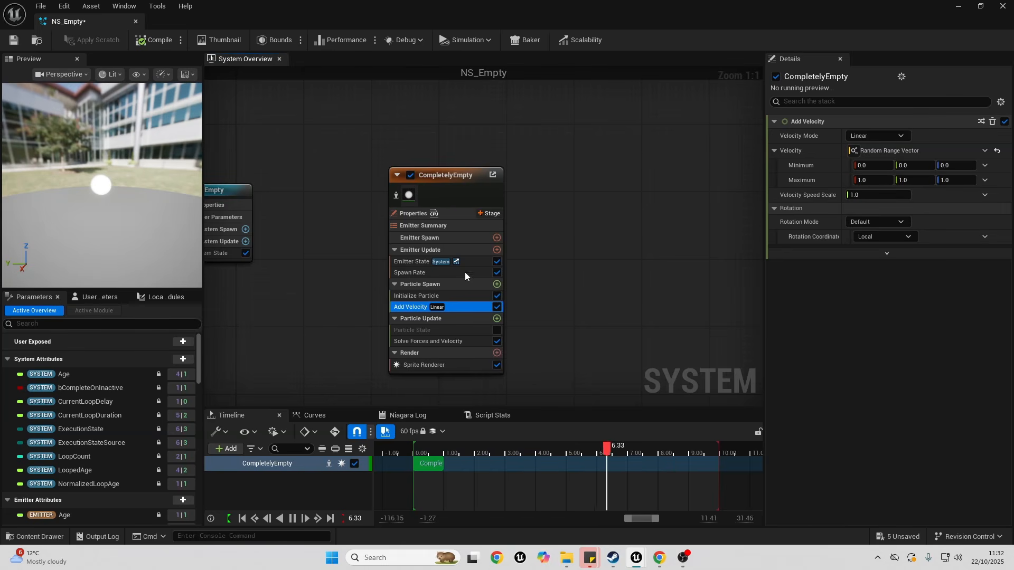
{"action": "left_click", "coordinate": [872, 165]}
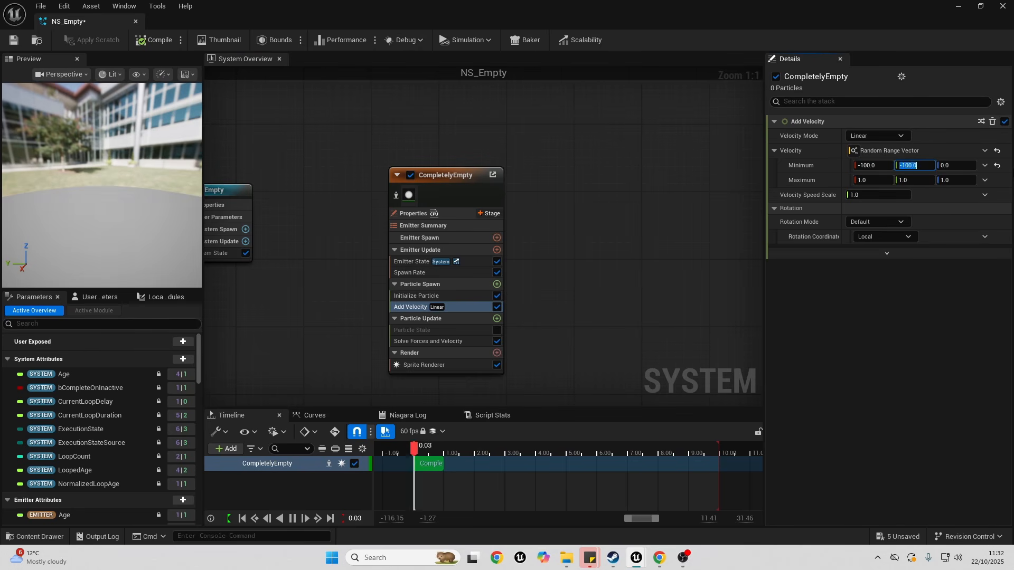
{"action": "type", "text": "0"}
{"action": "key", "text": "Return"}
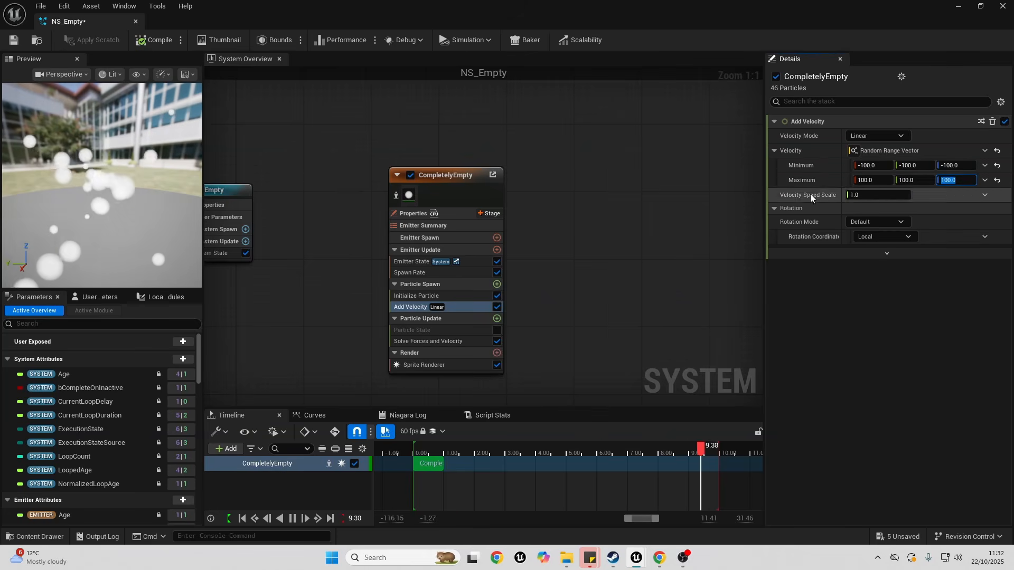
- Switch the Add Velocity mode to From Point and set its velocity speed to 50
{"action": "left_click", "coordinate": [882, 134]}
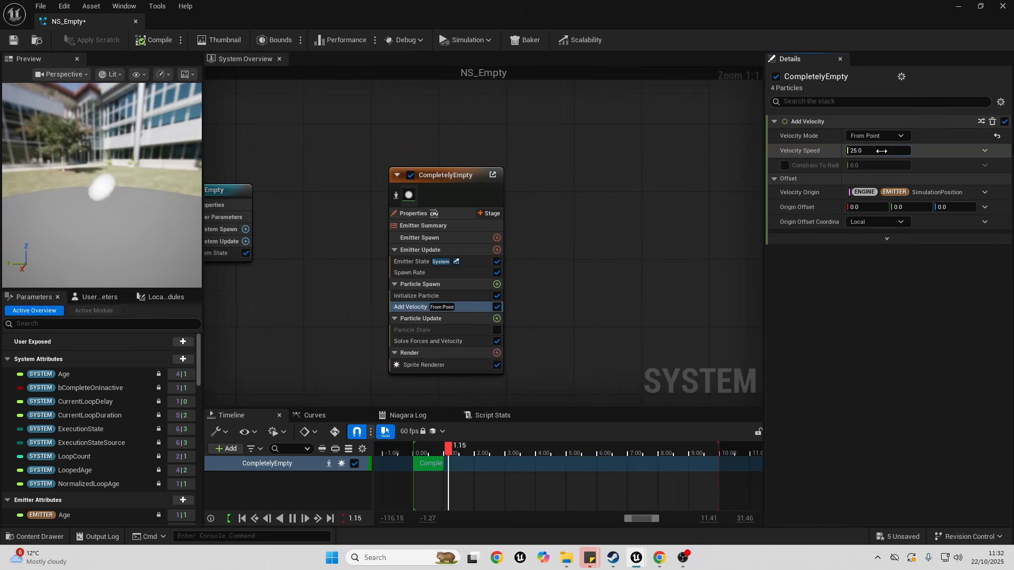
{"action": "left_click", "coordinate": [881, 151]}
{"action": "type", "text": "50"}
{"action": "key", "text": "Return"}
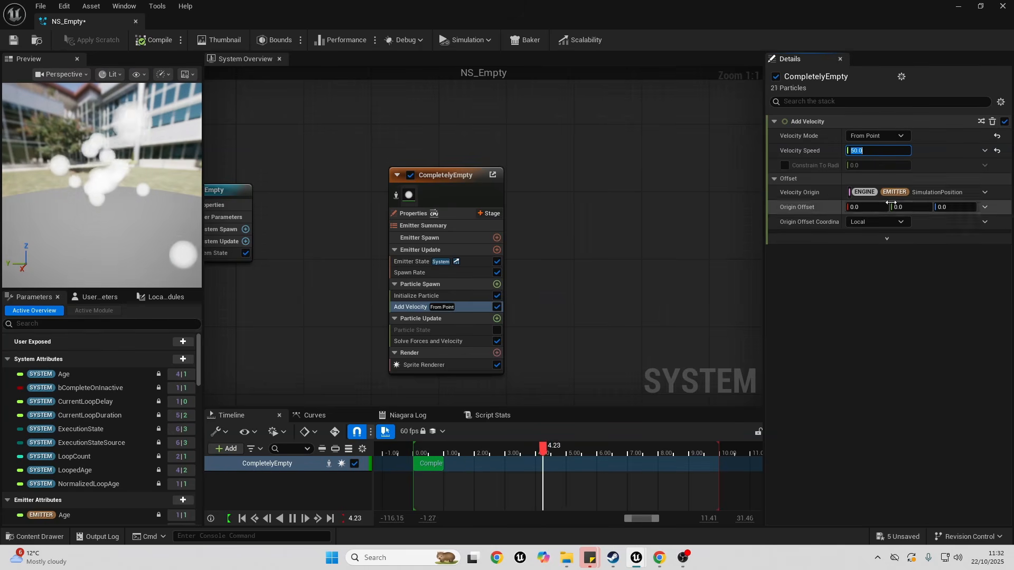
- Change the Add Velocity mode to In Cone and set its velocity speed to 200
{"action": "left_click", "coordinate": [905, 135]}
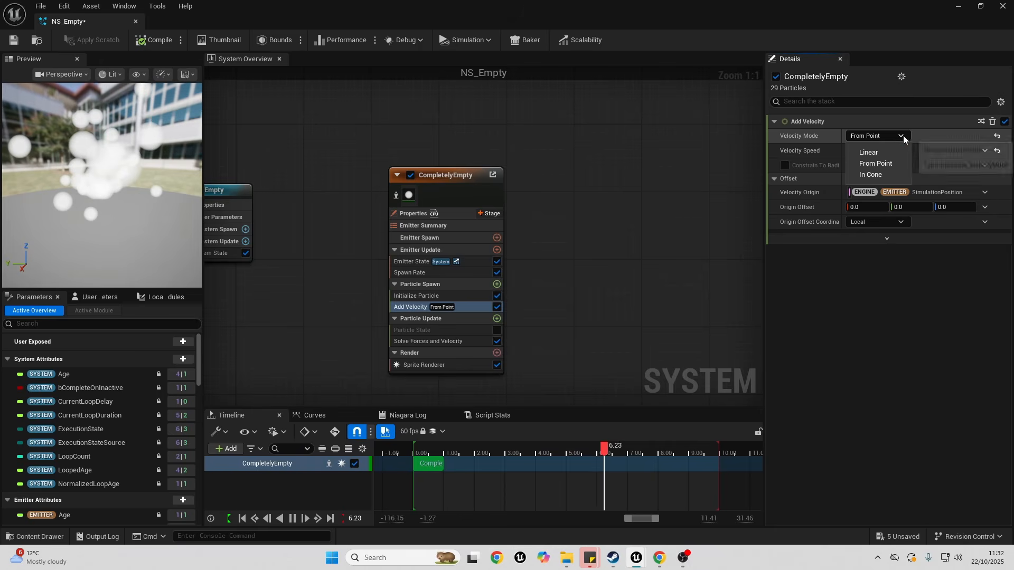
{"action": "left_click", "coordinate": [879, 175]}
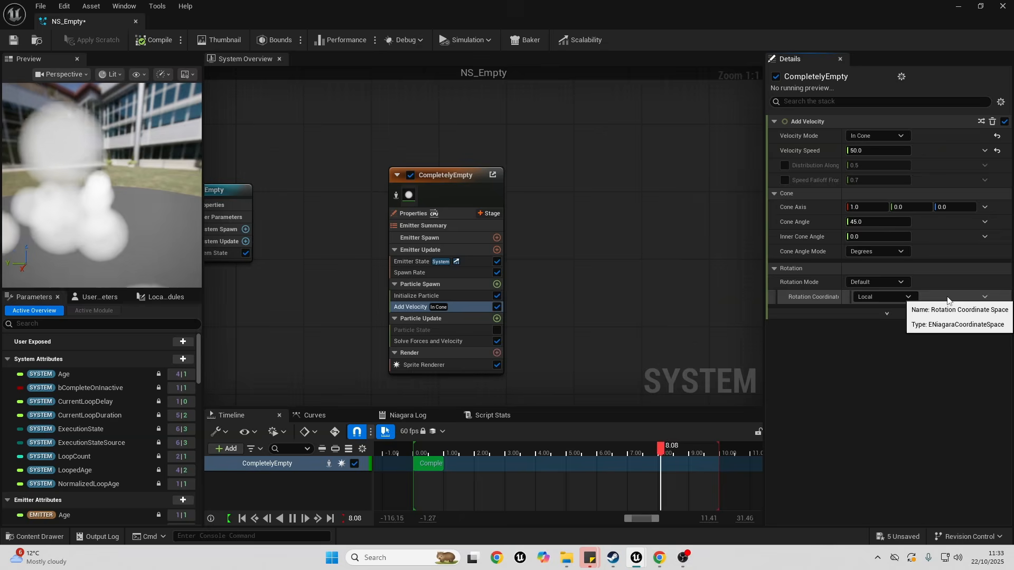
{"action": "left_click_drag", "start_coordinate": [121, 196], "coordinate": [32, 177]}
{"action": "left_click_drag", "start_coordinate": [152, 143], "coordinate": [53, 143]}
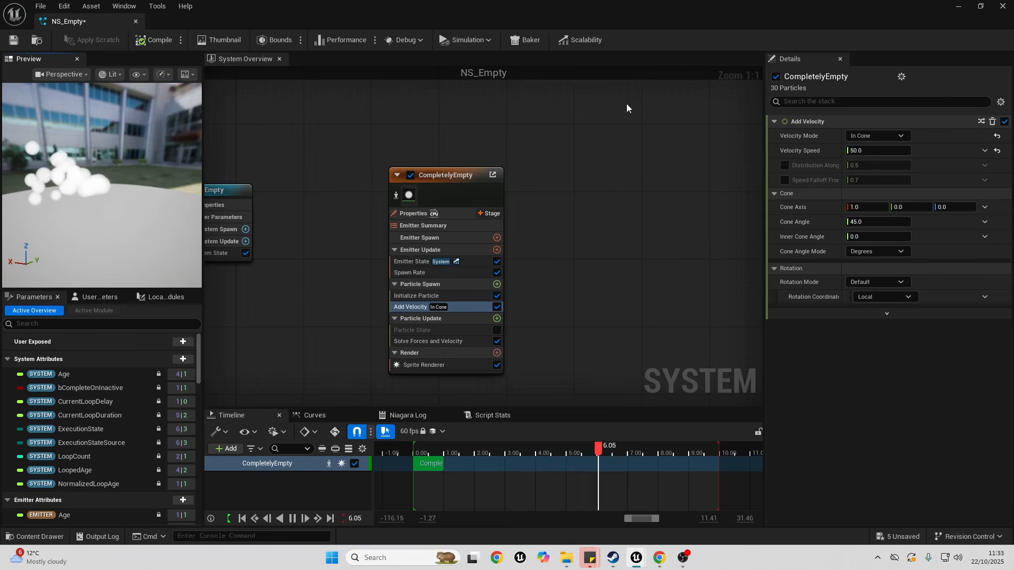
{"action": "left_click", "coordinate": [864, 150]}
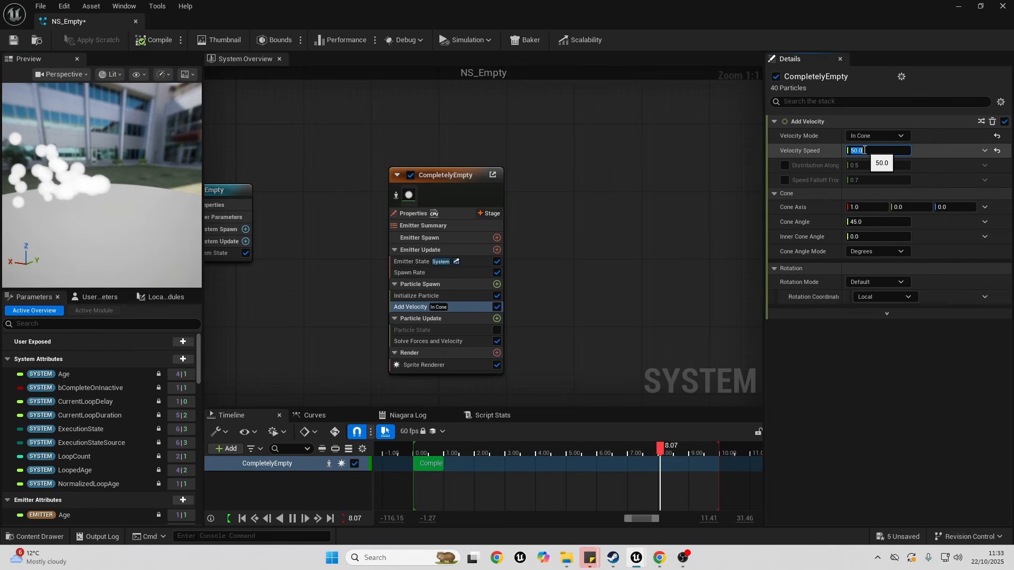
{"action": "type", "text": "20"}
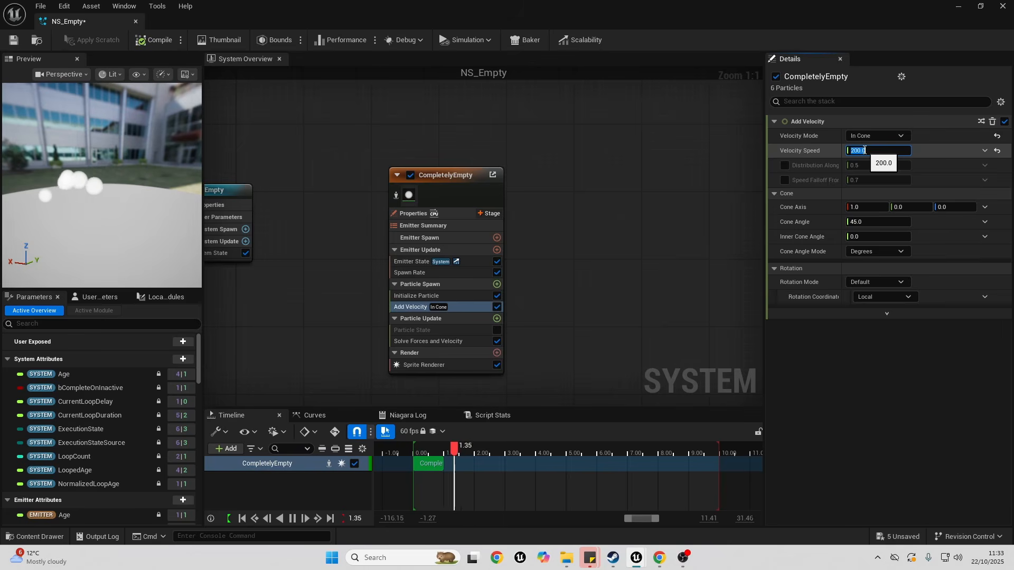
- Set the cone angle of the Add Velocity module to 10 degrees
{"action": "mouse_move", "coordinate": [871, 223]}
{"action": "left_mouse_down"}
{"action": "mouse_move", "coordinate": [855, 224]}
{"action": "mouse_move", "coordinate": [871, 224]}
{"action": "left_mouse_up"}
{"action": "left_click", "coordinate": [871, 224]}
{"action": "type", "text": "10"}
{"action": "key", "text": "Return"}
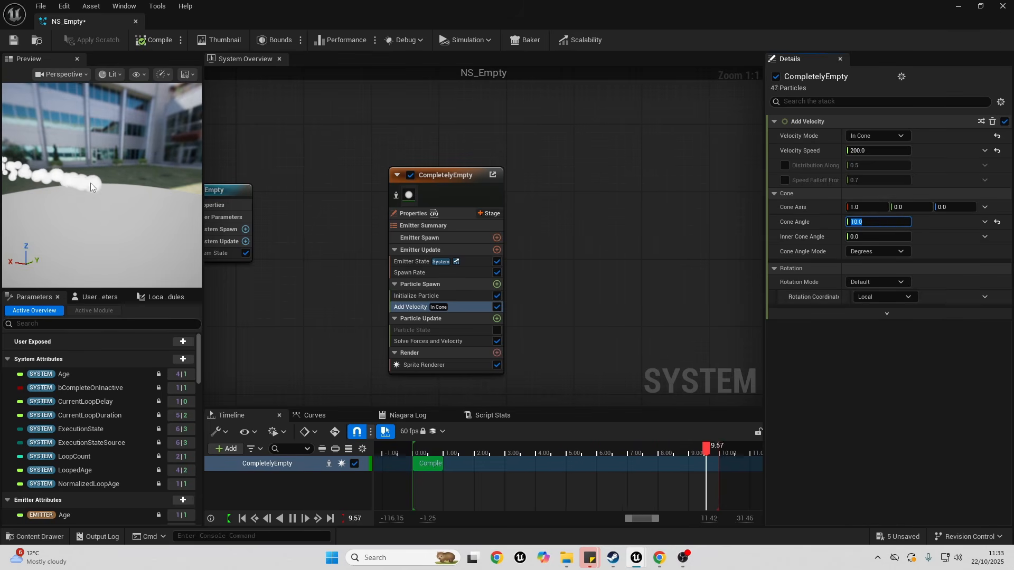
- Point the Add Velocity cone along the Y axis by setting its Cone Axis to 0, 1, 0
{"action": "type", "text": "0"}
{"action": "left_click", "coordinate": [908, 207]}
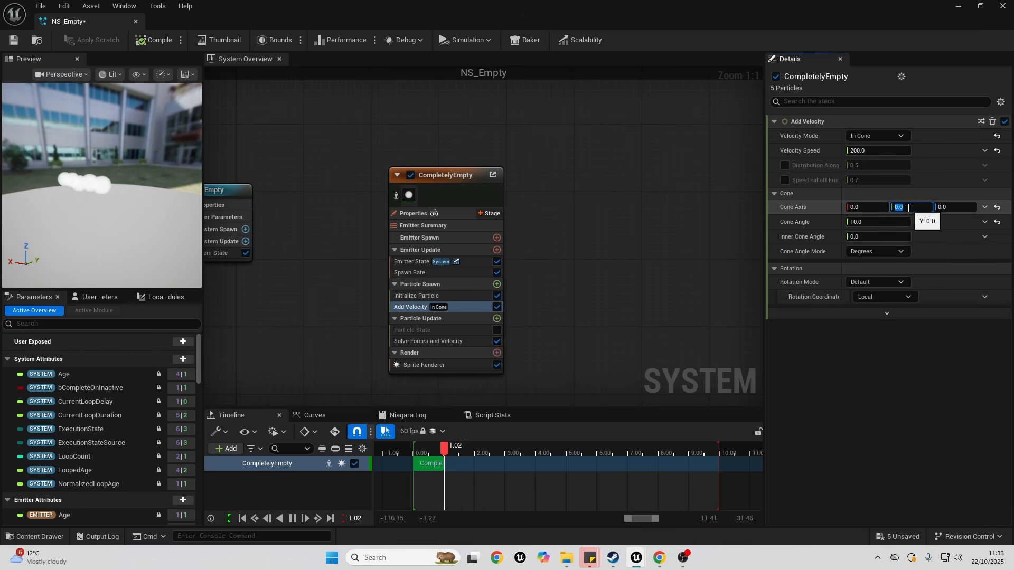
{"action": "type", "text": "1"}
{"action": "key", "text": "Return"}
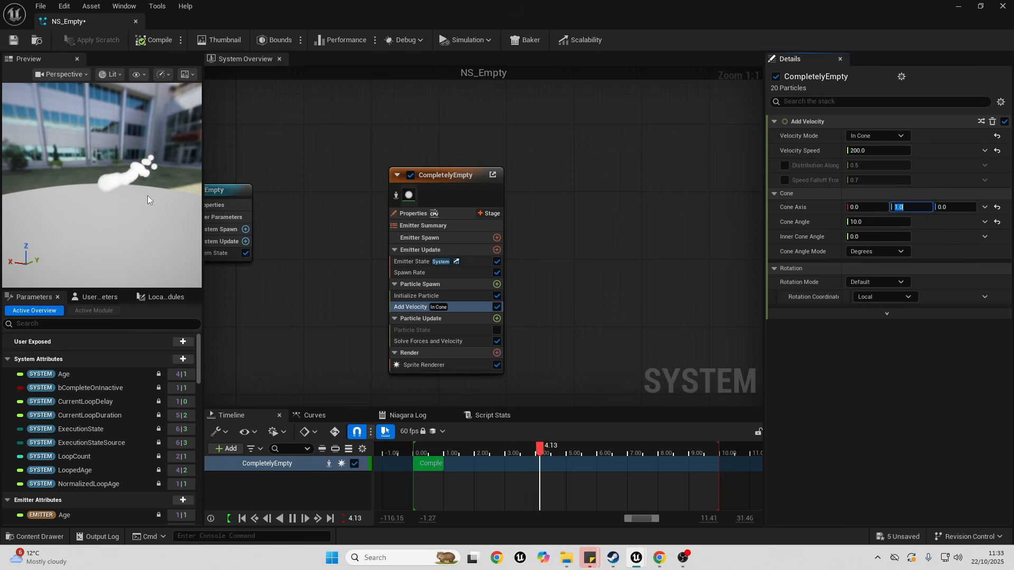
- Switch the Add Velocity mode to Linear and set its Velocity Speed Scale to 2
{"action": "left_click", "coordinate": [902, 135]}
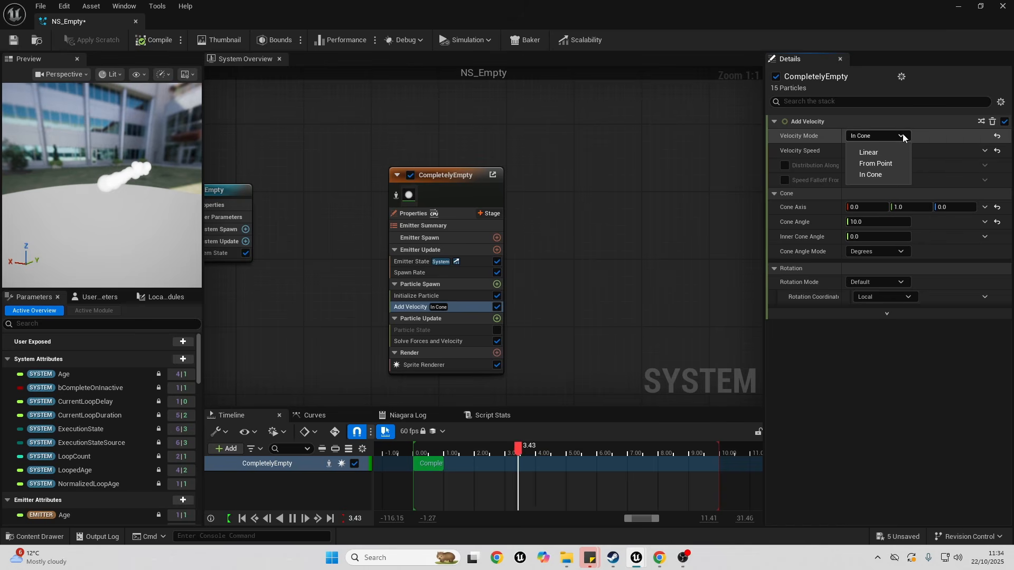
{"action": "left_click", "coordinate": [886, 155]}
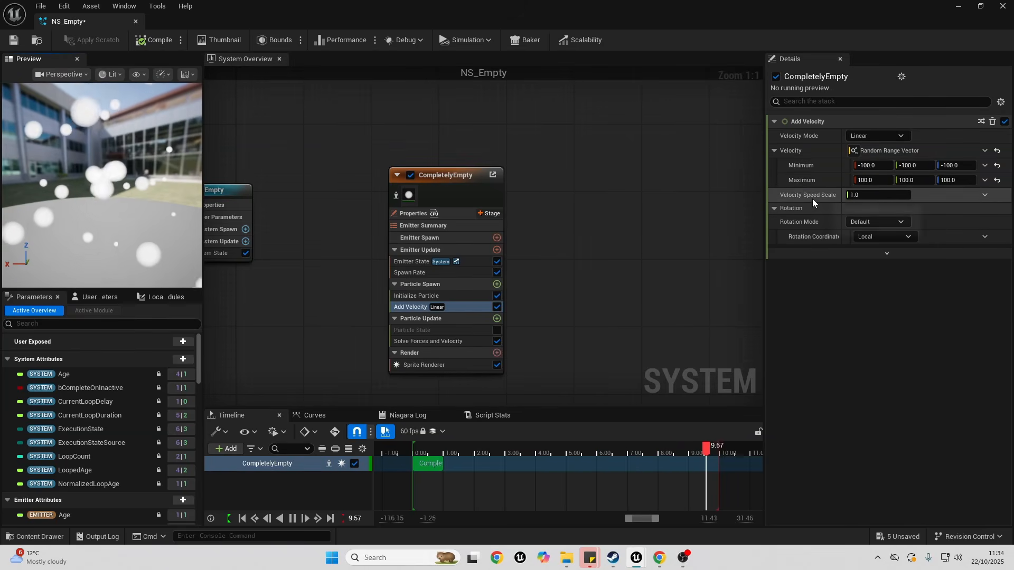
{"action": "left_click", "coordinate": [878, 193]}
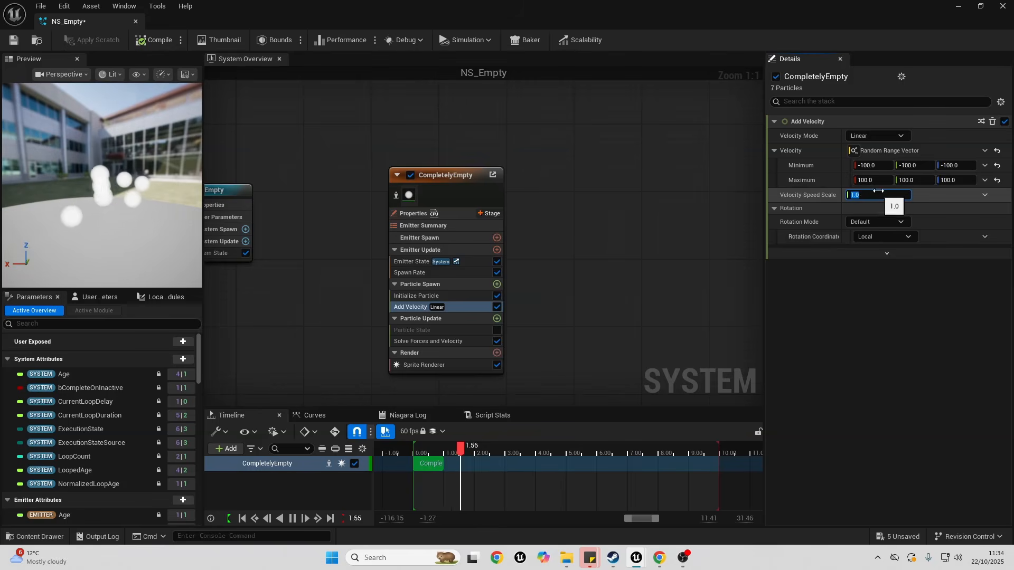
{"action": "type", "text": "2"}
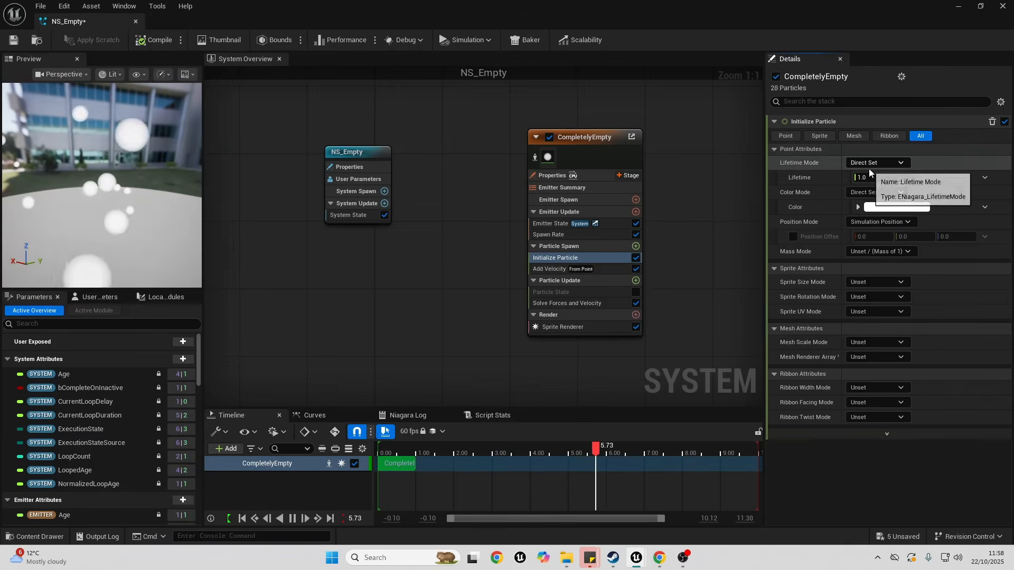
- With the Particle State module temporarily enabled, set the Initialize Particle lifetime to 0.5, and disable Particle State again
{"action": "left_click", "coordinate": [635, 291]}
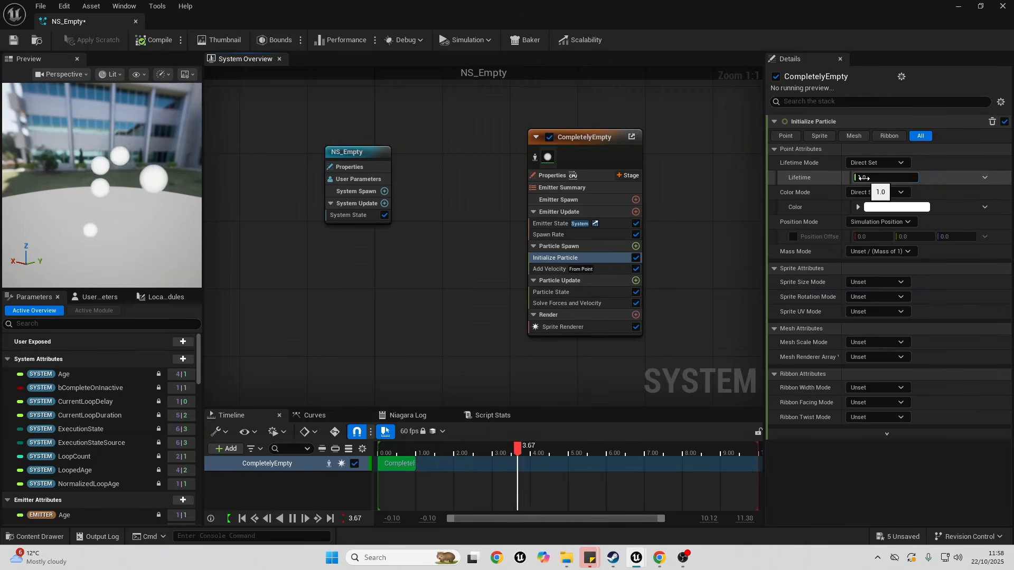
{"action": "left_click", "coordinate": [862, 178]}
{"action": "type", "text": "0.5"}
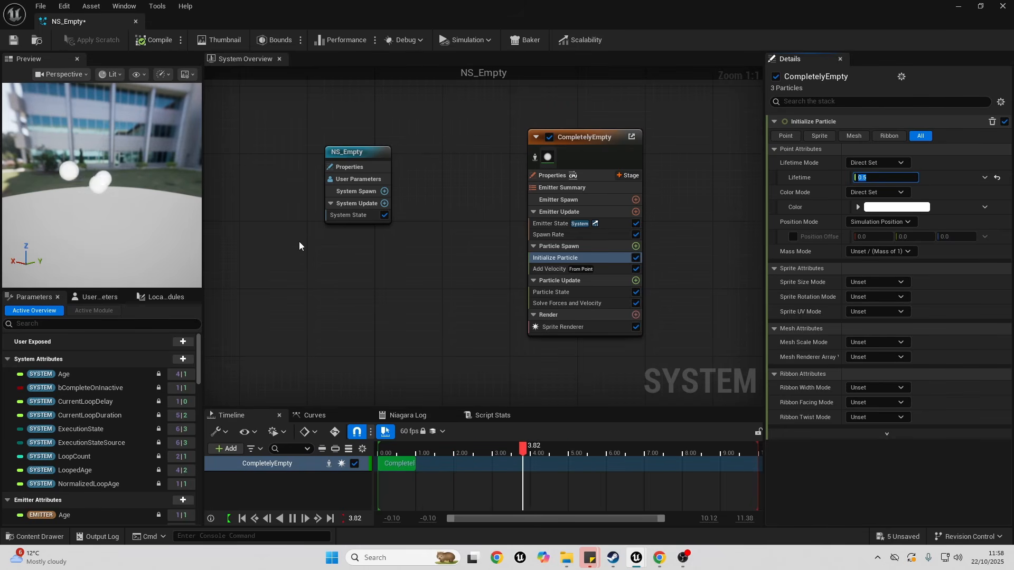
{"action": "left_click", "coordinate": [635, 292]}
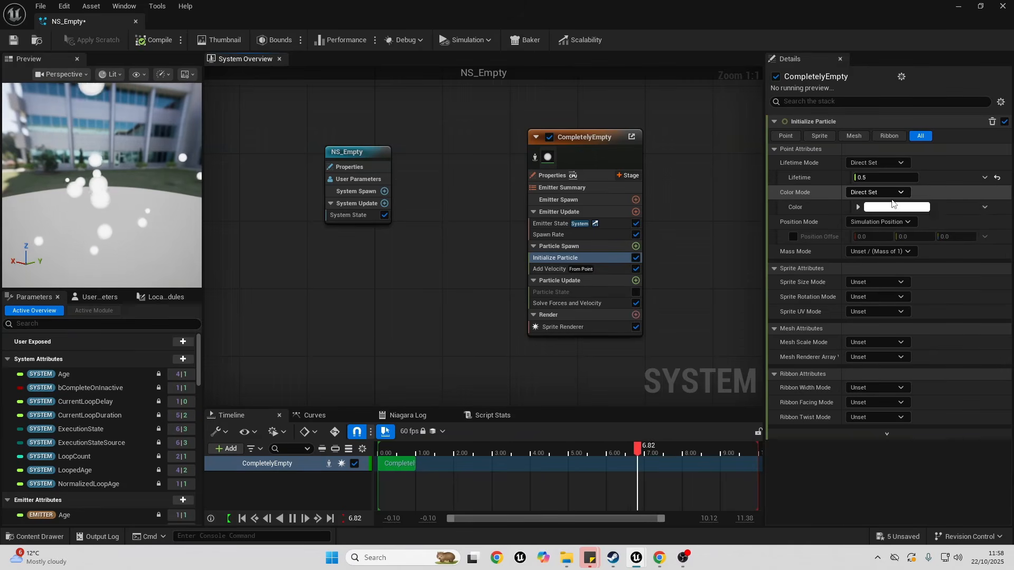
- Change the Initialize Particle color mode to Random Range and set the minimum color to magenta (F400FFFF)
{"action": "left_click", "coordinate": [901, 193]}
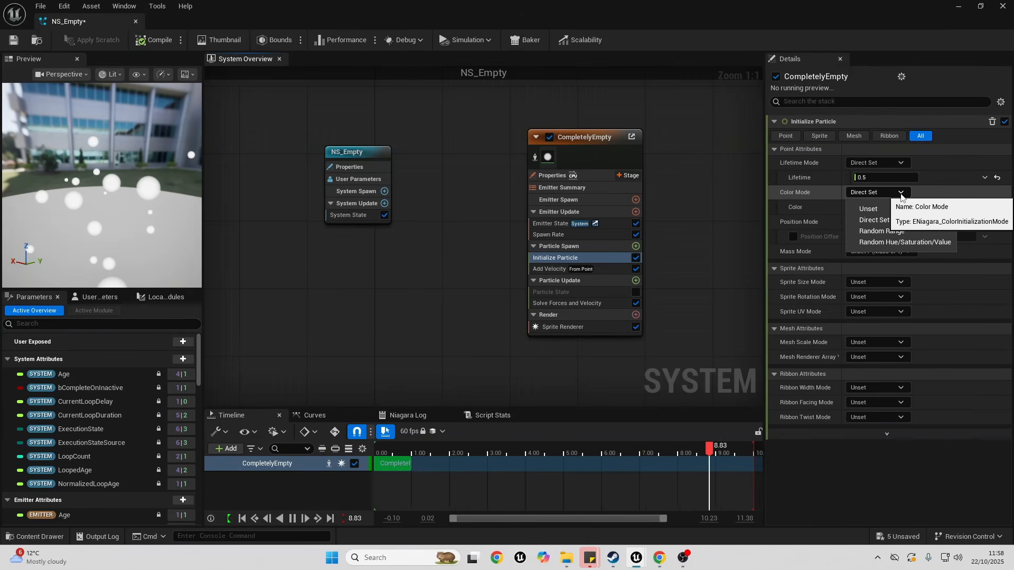
{"action": "left_click", "coordinate": [892, 233]}
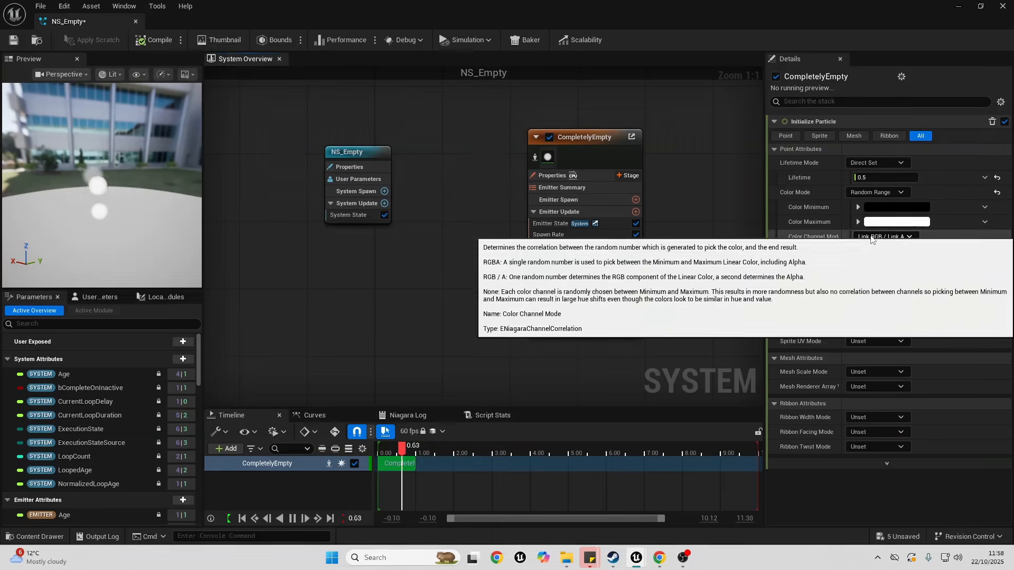
{"action": "left_click", "coordinate": [883, 207]}
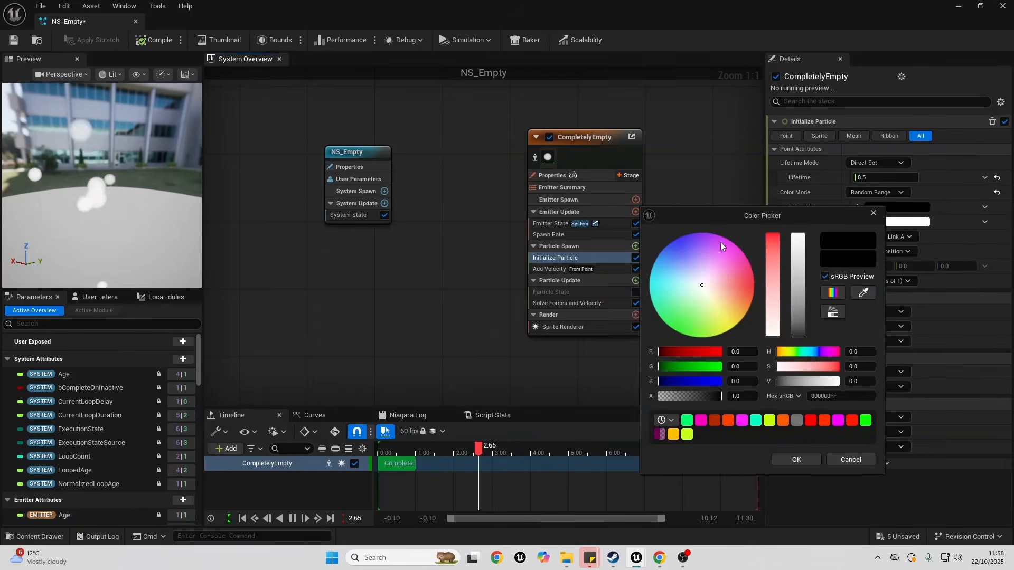
{"action": "left_click_drag", "start_coordinate": [720, 242], "coordinate": [723, 237]}
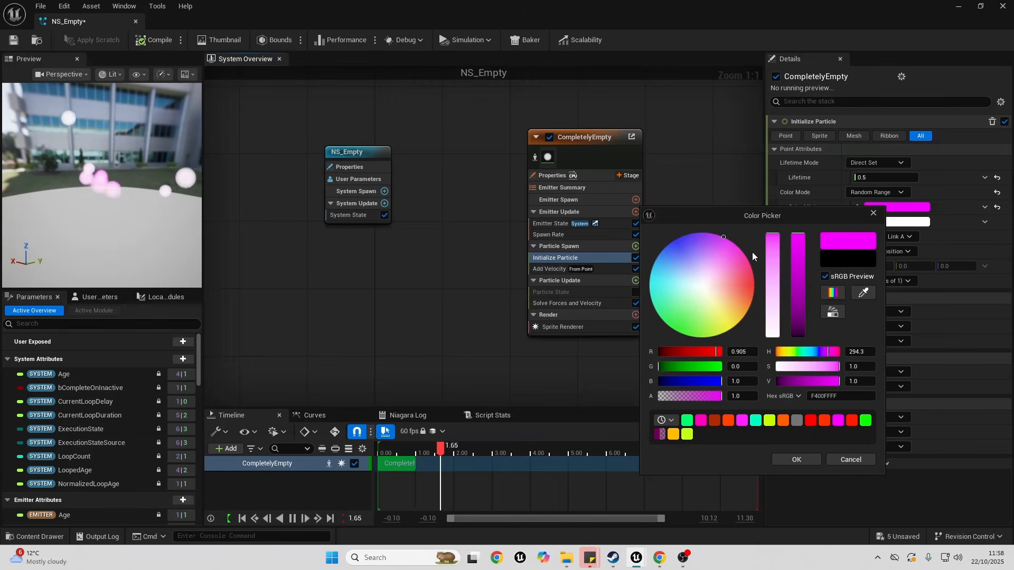
{"action": "left_click", "coordinate": [798, 459]}
- Set the maximum color of the particle color range to a bright yellow-green
{"action": "left_click", "coordinate": [883, 224]}
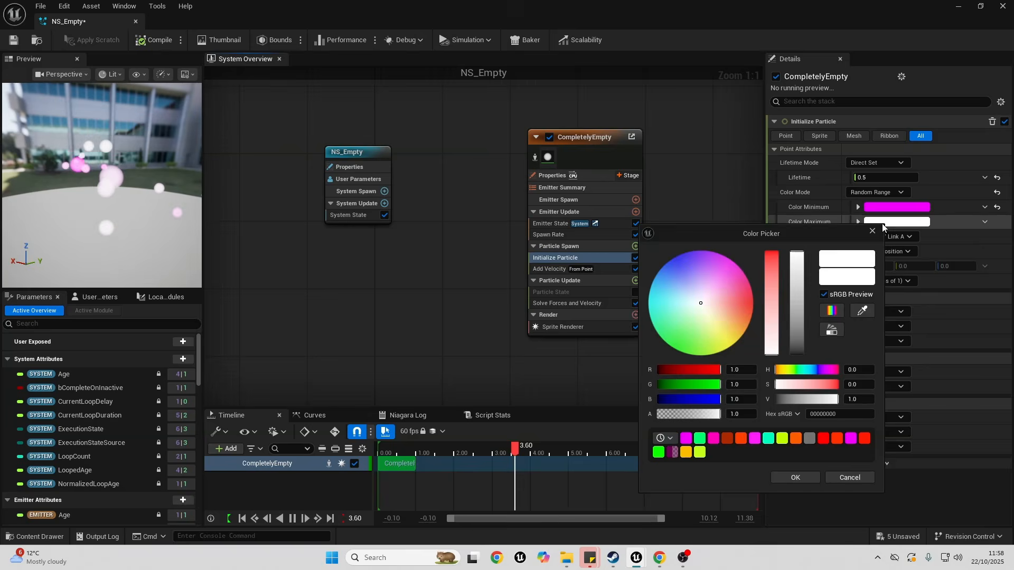
{"action": "left_click", "coordinate": [693, 355]}
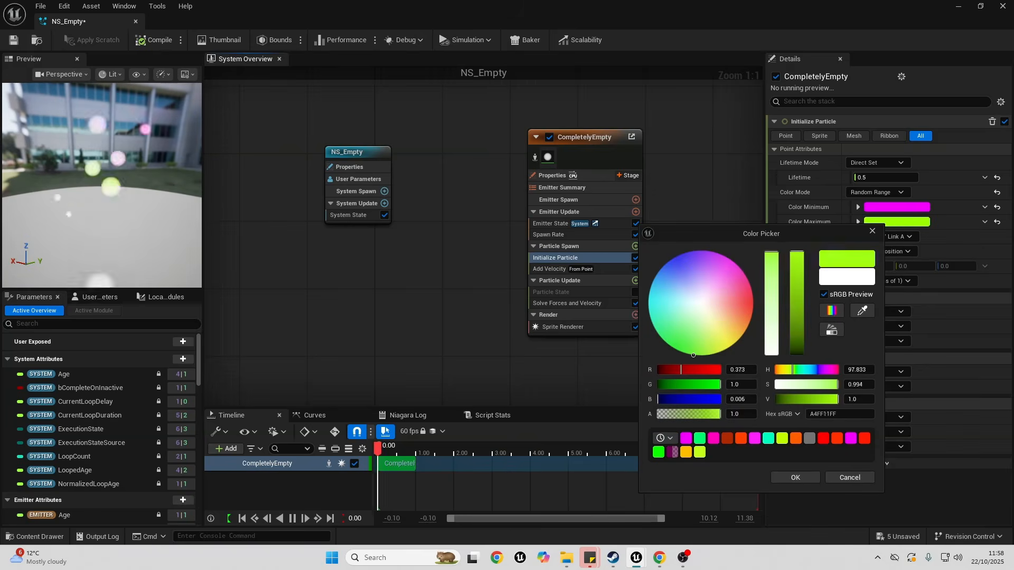
{"action": "left_click", "coordinate": [784, 478]}
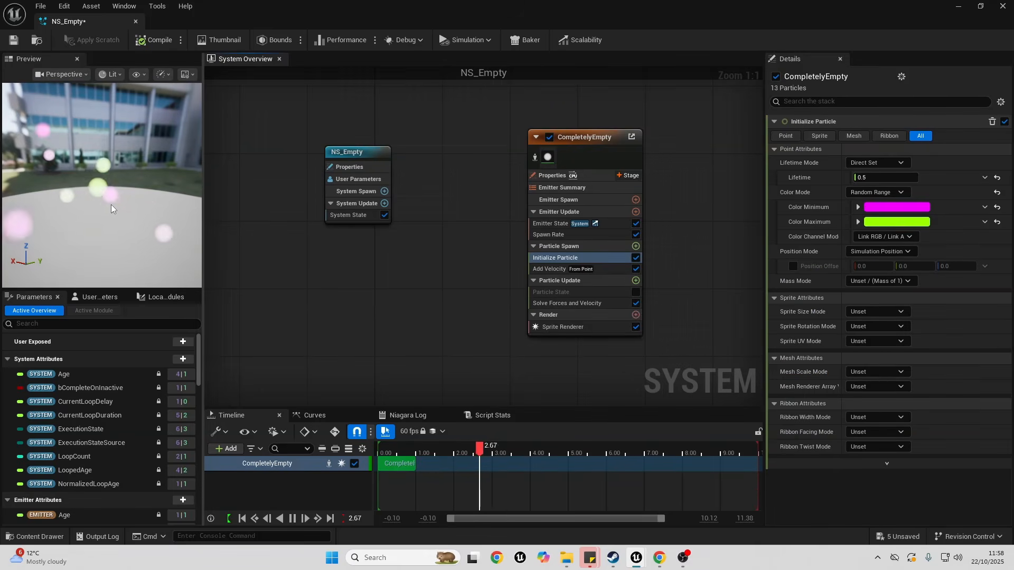
- Switch the particle color mode to Direct Set and back to Random Range
{"action": "left_click", "coordinate": [878, 195]}
{"action": "left_click", "coordinate": [879, 224]}
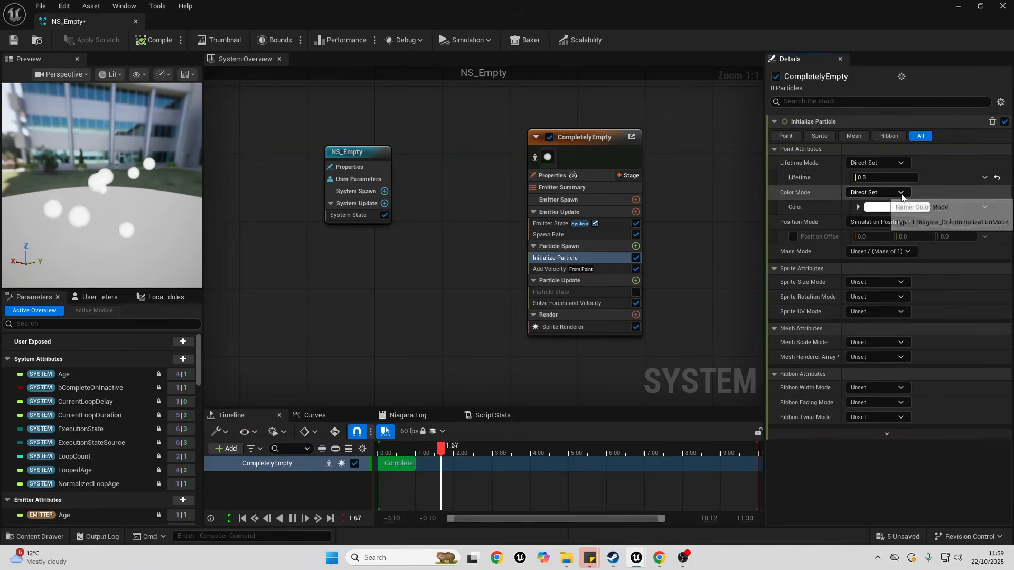
{"action": "left_click", "coordinate": [901, 194]}
{"action": "left_click", "coordinate": [893, 232]}
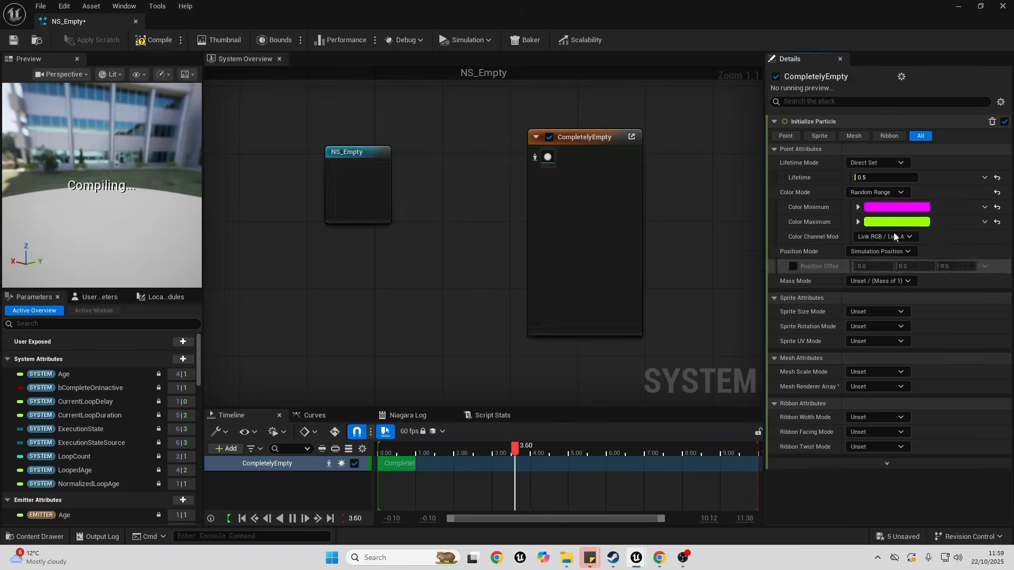
- Try the Random Hue/Saturation/Value color mode with a light green base color, and return the color mode to Random Range
{"action": "left_click", "coordinate": [877, 193]}
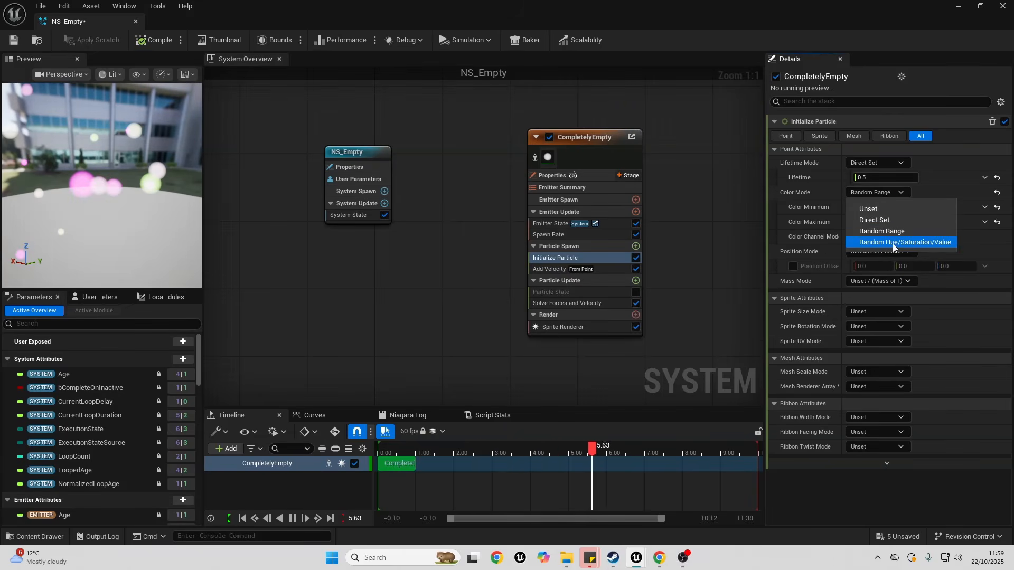
{"action": "left_click", "coordinate": [892, 243]}
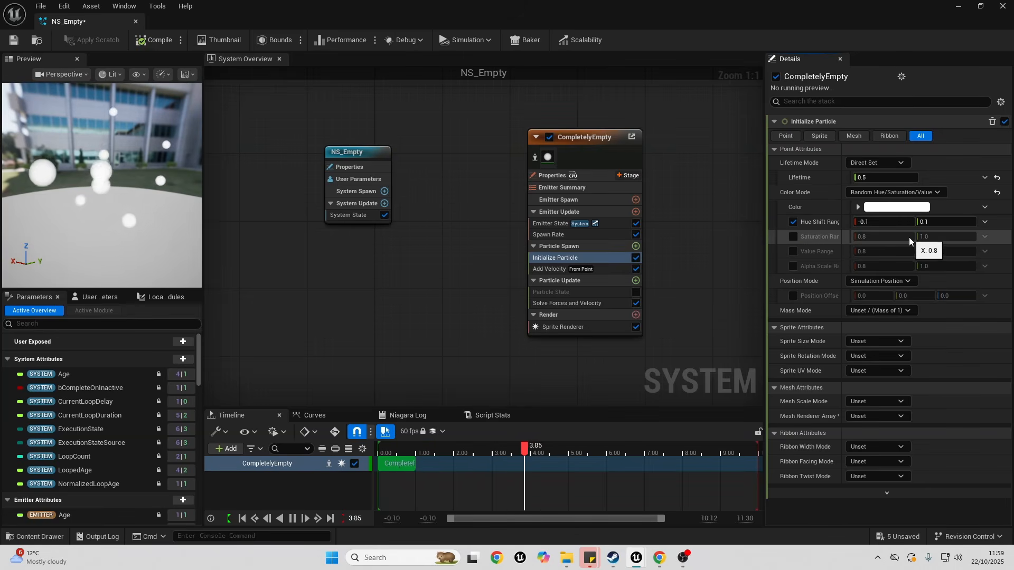
{"action": "left_click", "coordinate": [898, 207]}
{"action": "left_click", "coordinate": [711, 316]}
{"action": "left_click_drag", "start_coordinate": [711, 315], "coordinate": [711, 320]}
{"action": "left_click", "coordinate": [815, 464]}
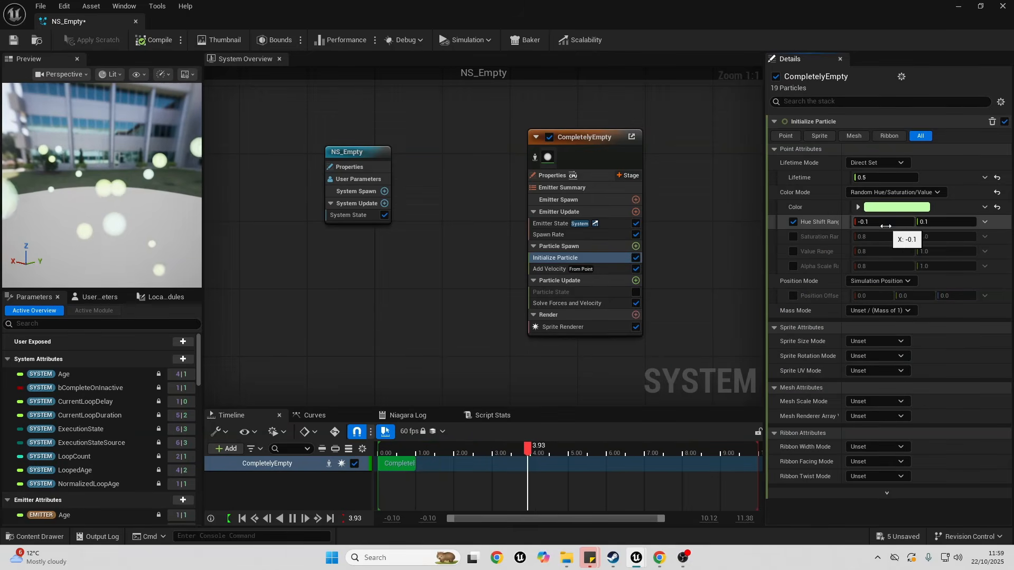
{"action": "left_click", "coordinate": [930, 192]}
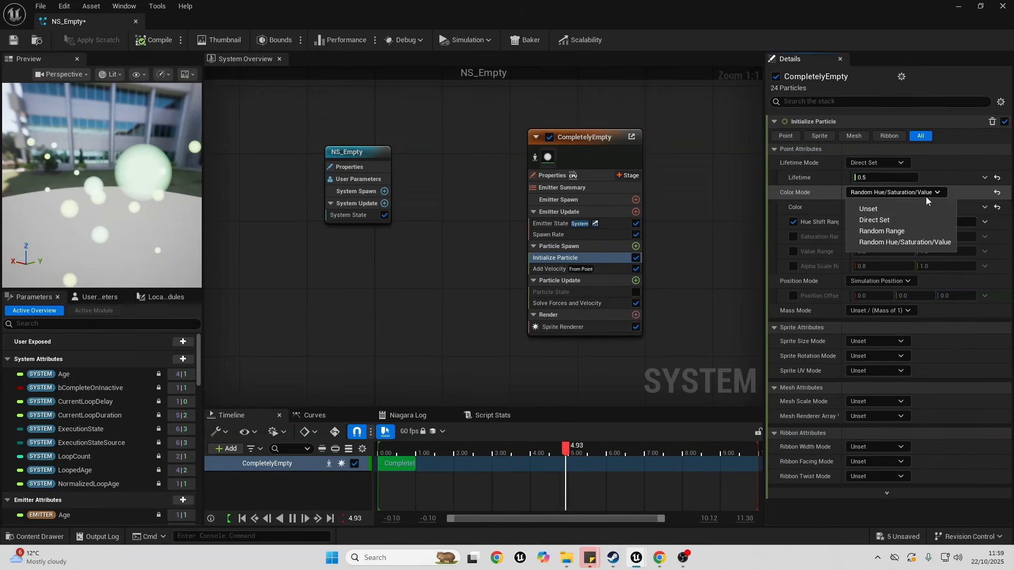
{"action": "left_click", "coordinate": [888, 232]}
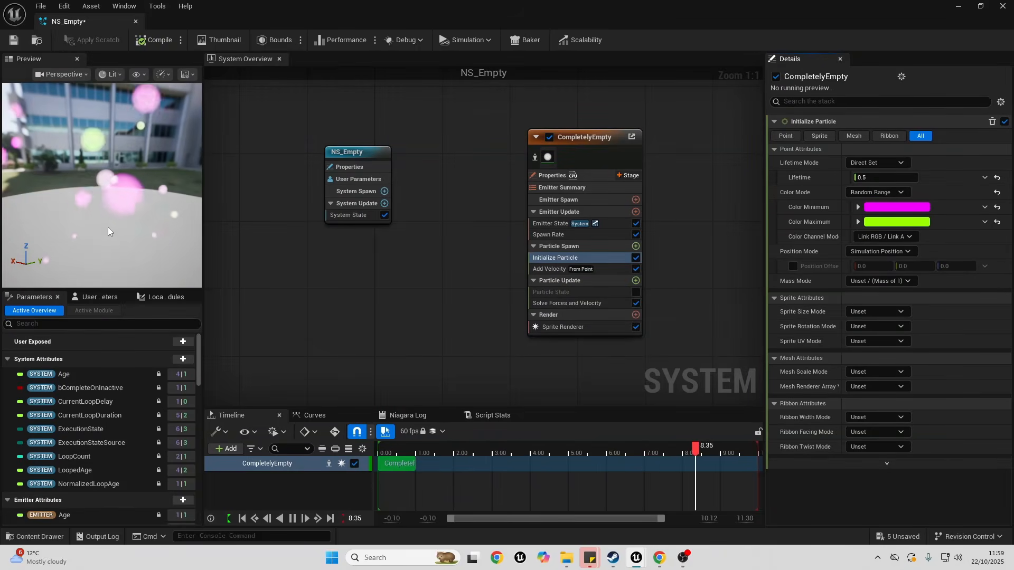
- Set the sprite size mode to Uniform with a uniform sprite size of 100
{"action": "left_click", "coordinate": [898, 312]}
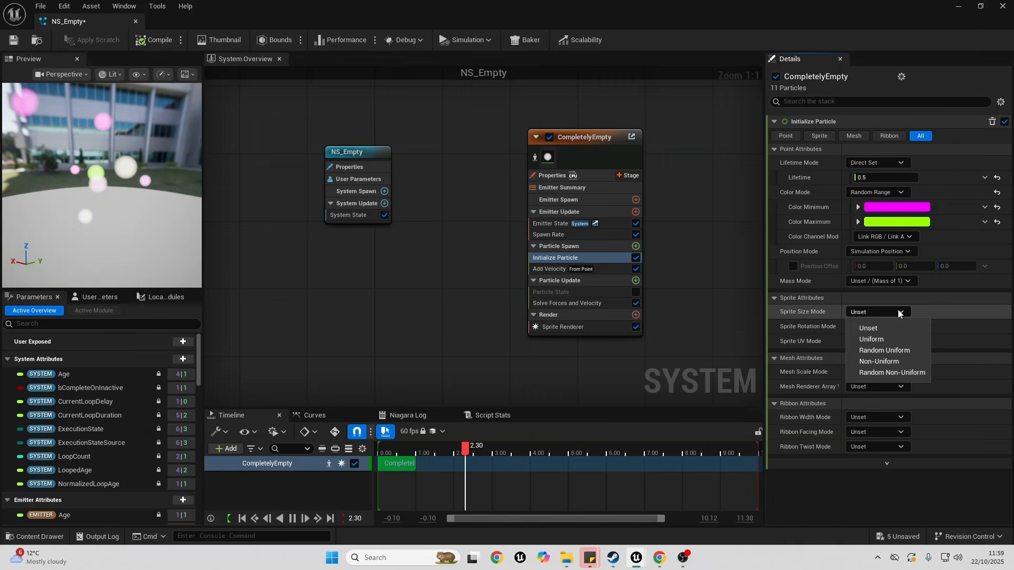
{"action": "left_click", "coordinate": [888, 340]}
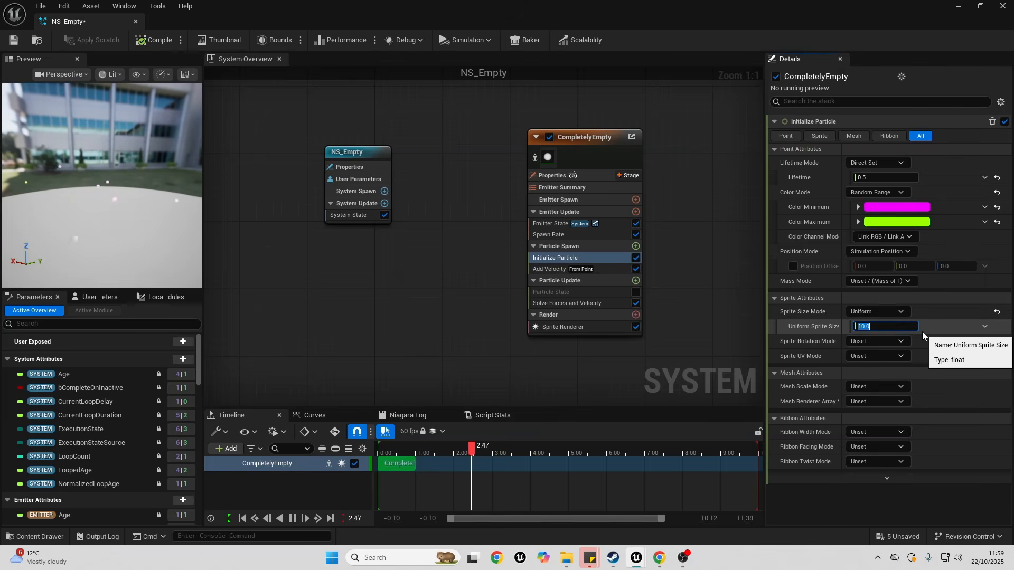
{"action": "type", "text": "100"}
{"action": "key", "text": "Return"}
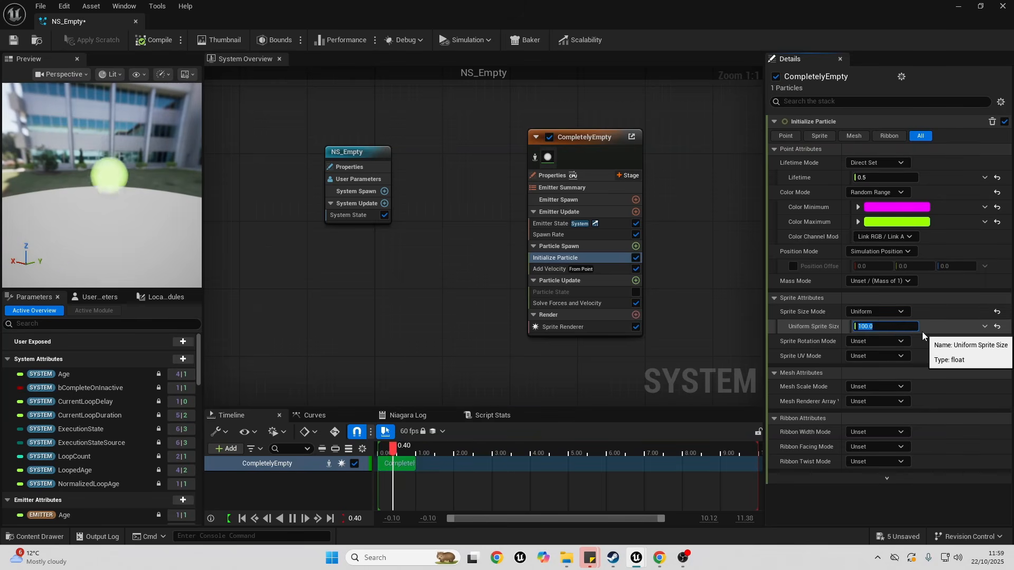
- Change the sprite size mode to Random Uniform and enter a new maximum uniform sprite size
{"action": "left_click", "coordinate": [902, 314]}
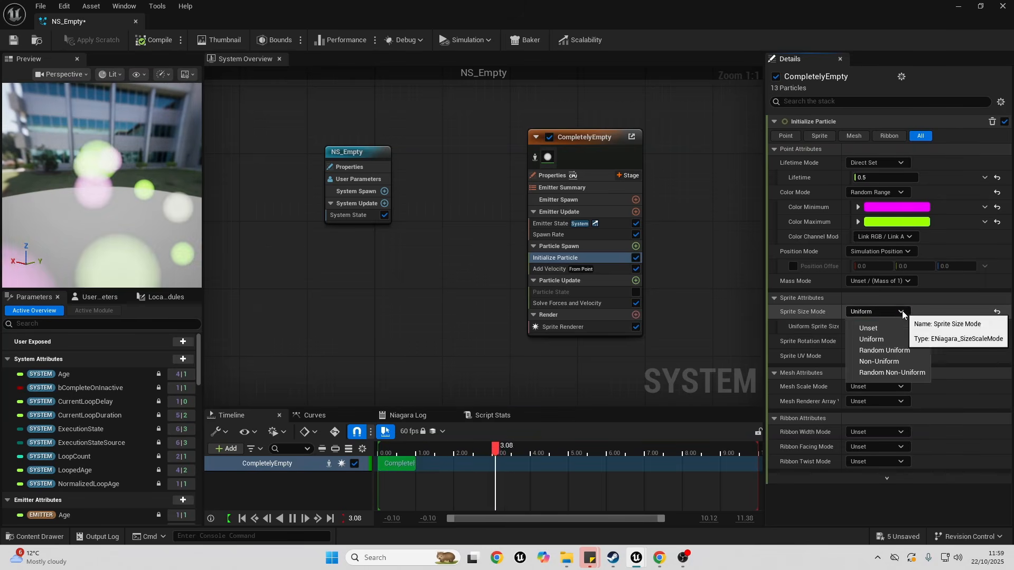
{"action": "left_click", "coordinate": [892, 350]}
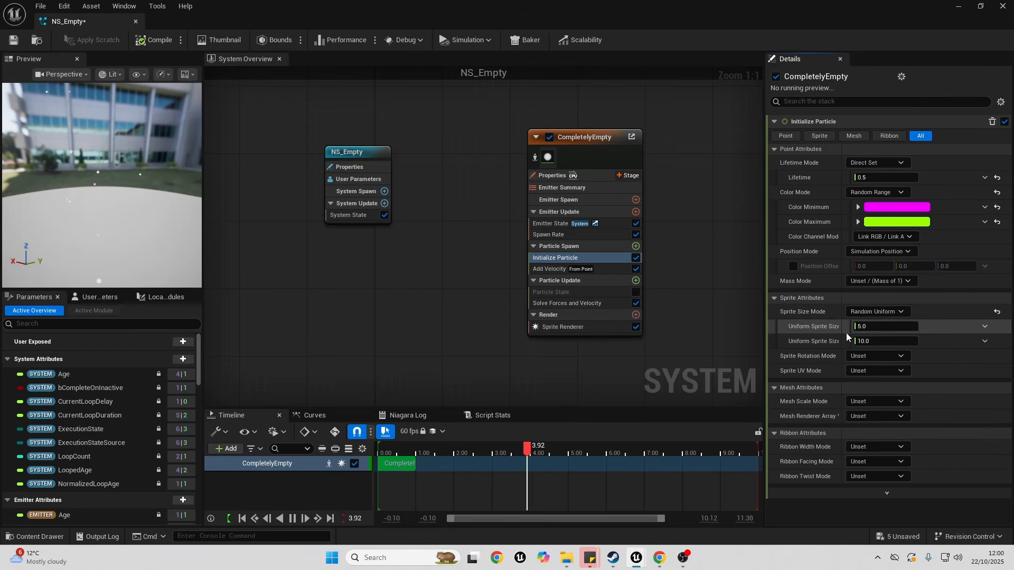
{"action": "left_click", "coordinate": [871, 337]}
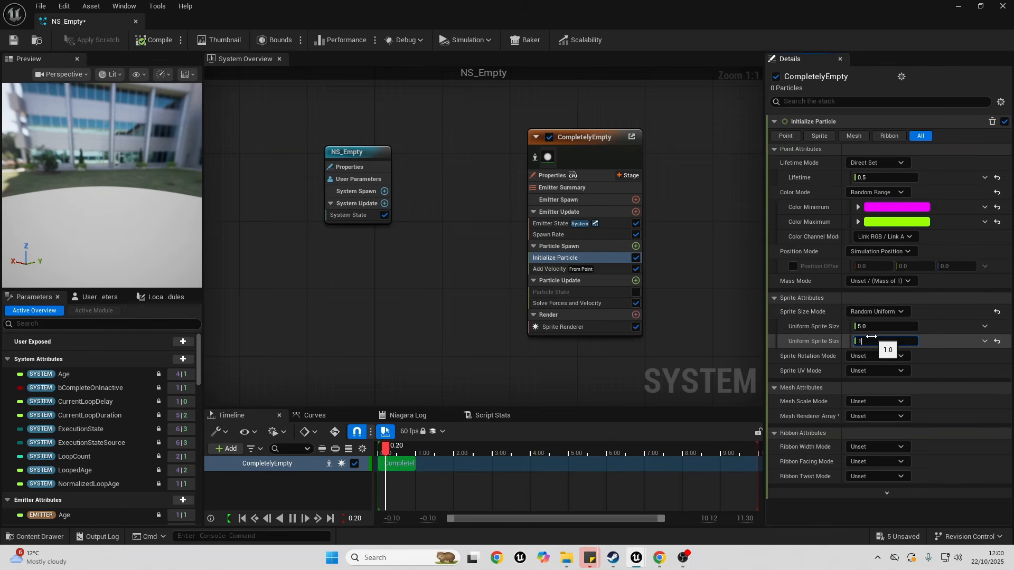
- Change the sprite size mode to Non-Uniform and set the Y sprite size to 20
{"action": "left_click", "coordinate": [894, 312]}
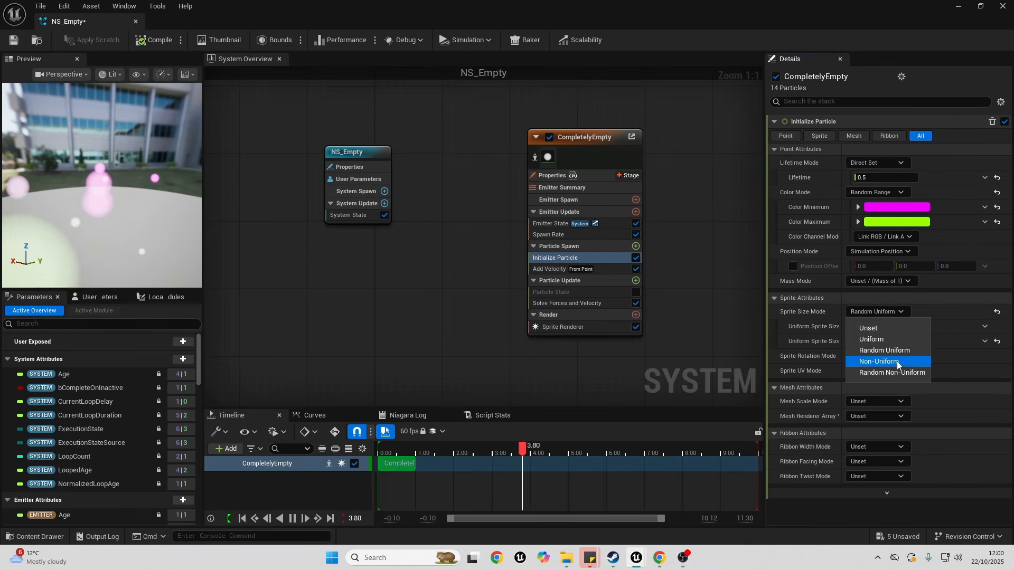
{"action": "left_click", "coordinate": [896, 361]}
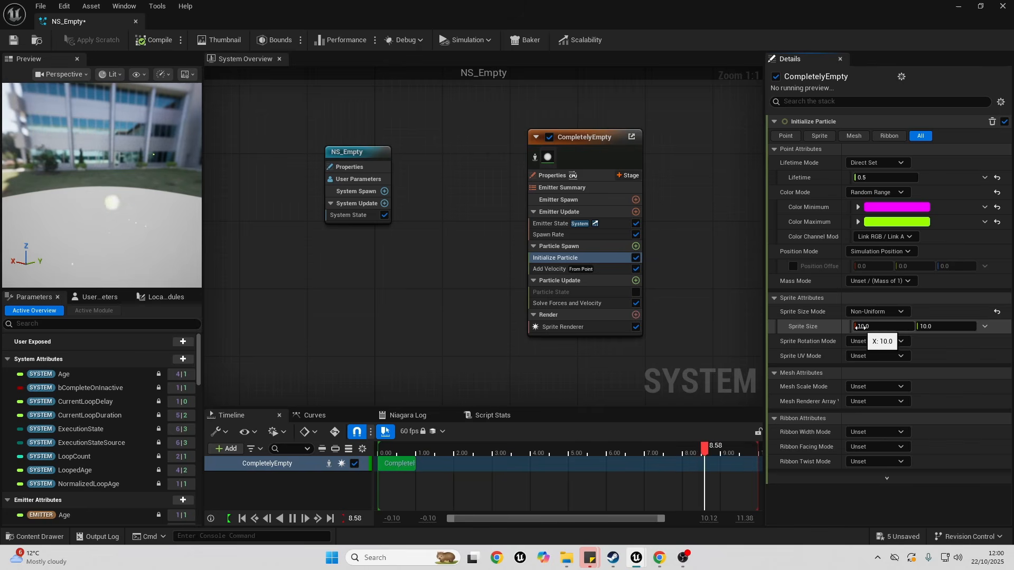
{"action": "left_click", "coordinate": [939, 326]}
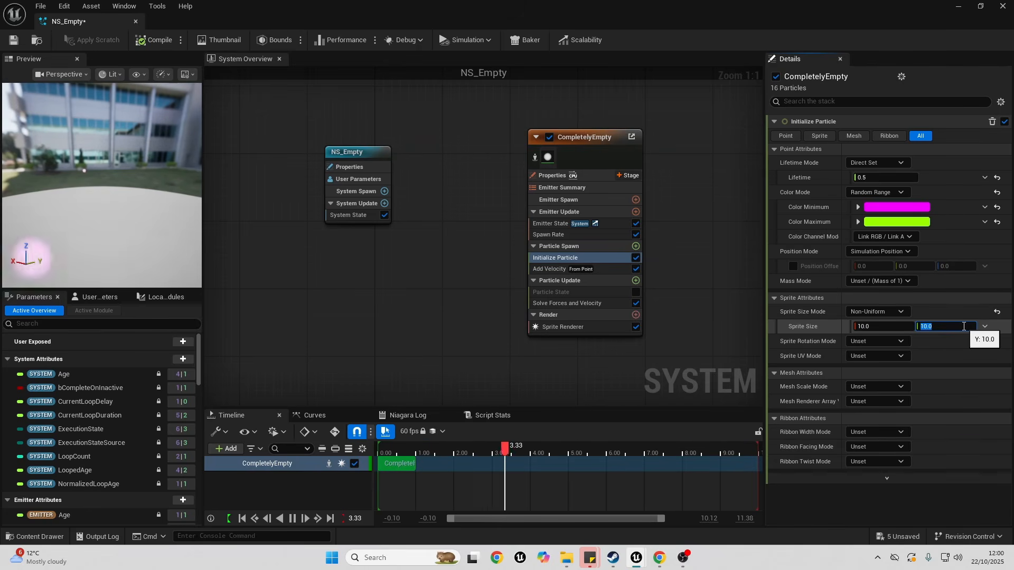
{"action": "type", "text": "20"}
{"action": "key", "text": "Return"}
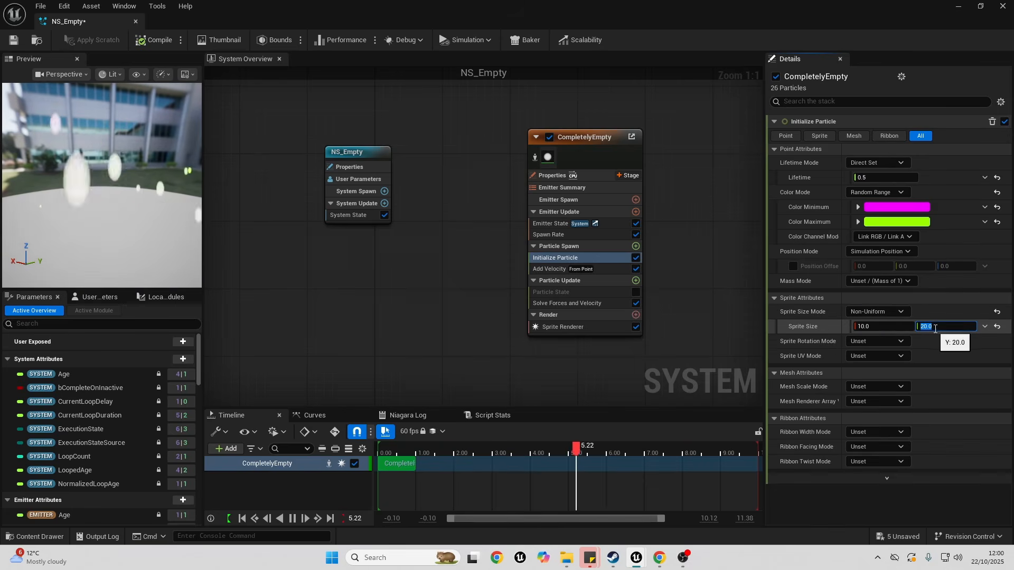
- Switch the sprite size mode of Initialize Particle to Random Non-Uniform
{"action": "left_click", "coordinate": [897, 312]}
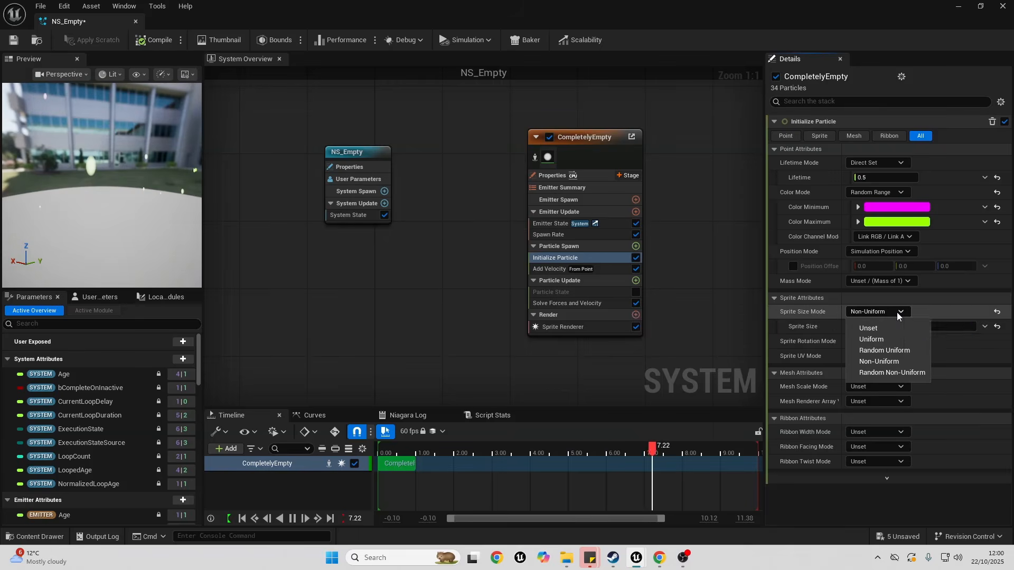
{"action": "left_click", "coordinate": [891, 373]}
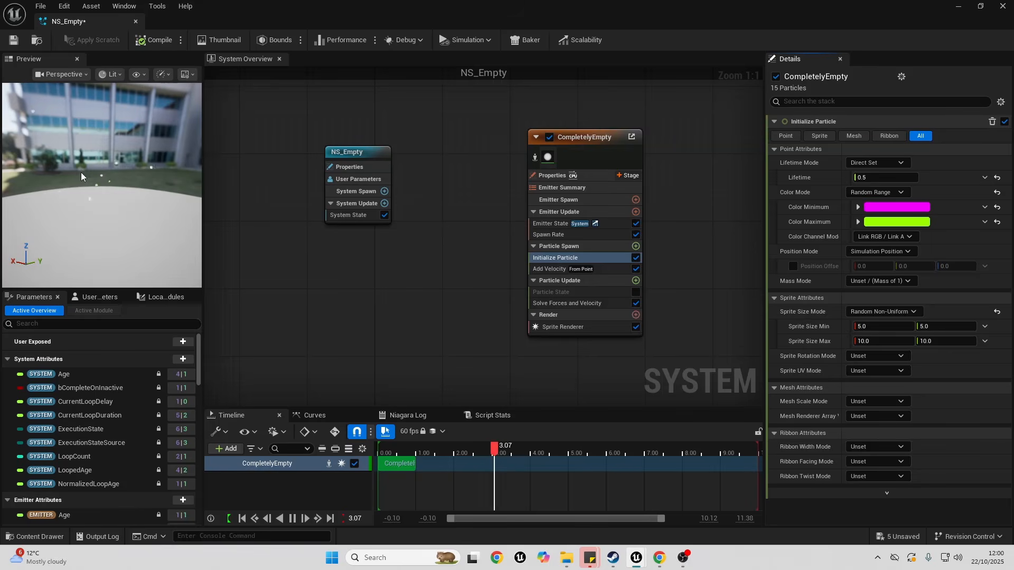
- Try the Random sprite rotation mode, and the Direct Angle (Degrees) mode with a rotation angle of about 2
{"action": "left_click", "coordinate": [886, 355]}
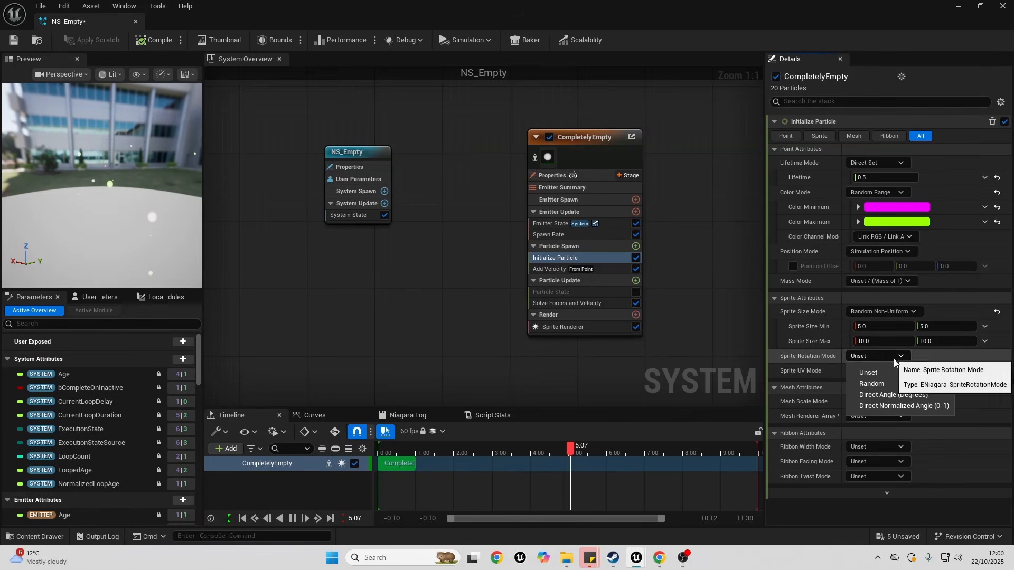
{"action": "left_click", "coordinate": [874, 383]}
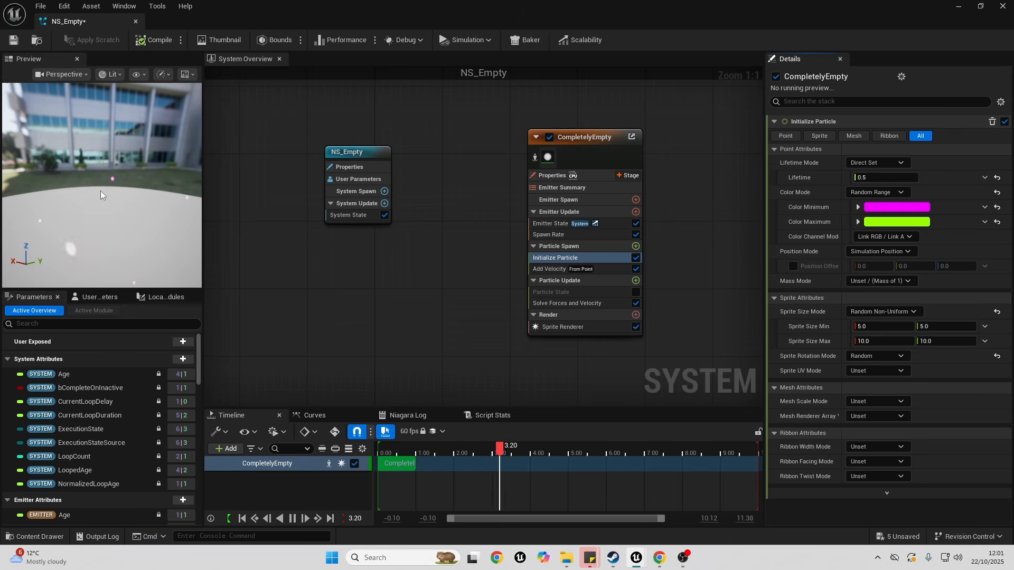
{"action": "left_click", "coordinate": [900, 357]}
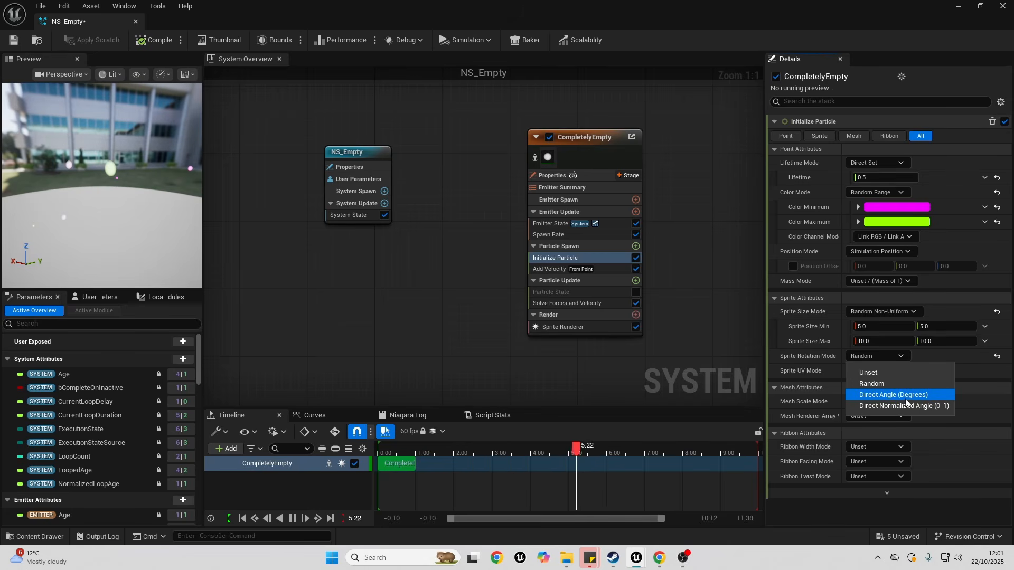
{"action": "left_click", "coordinate": [884, 396]}
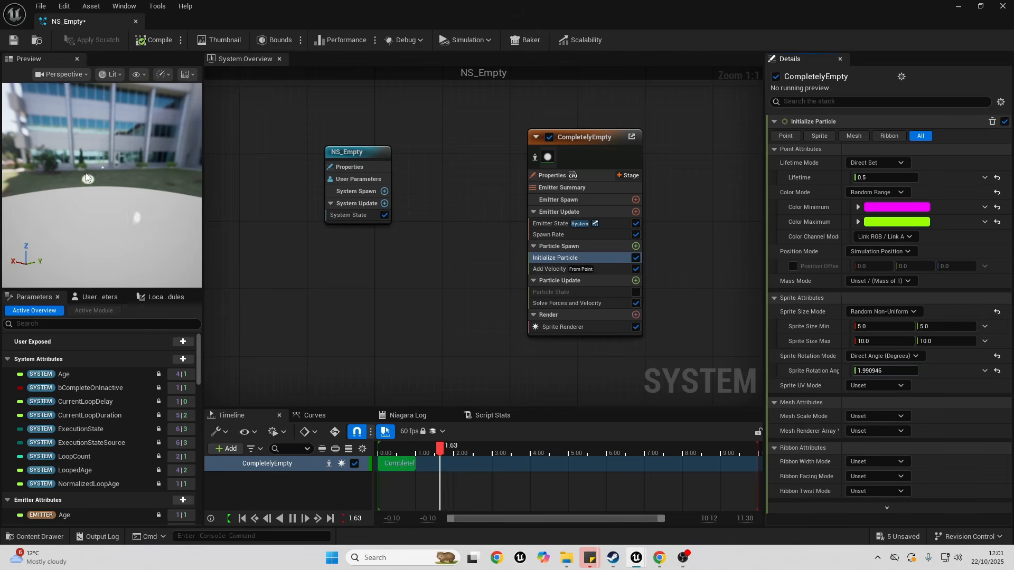
- Switch the sprite rotation mode to Direct Normalized Angle (0-1) and edit the sprite rotation angle
{"action": "left_click", "coordinate": [907, 356]}
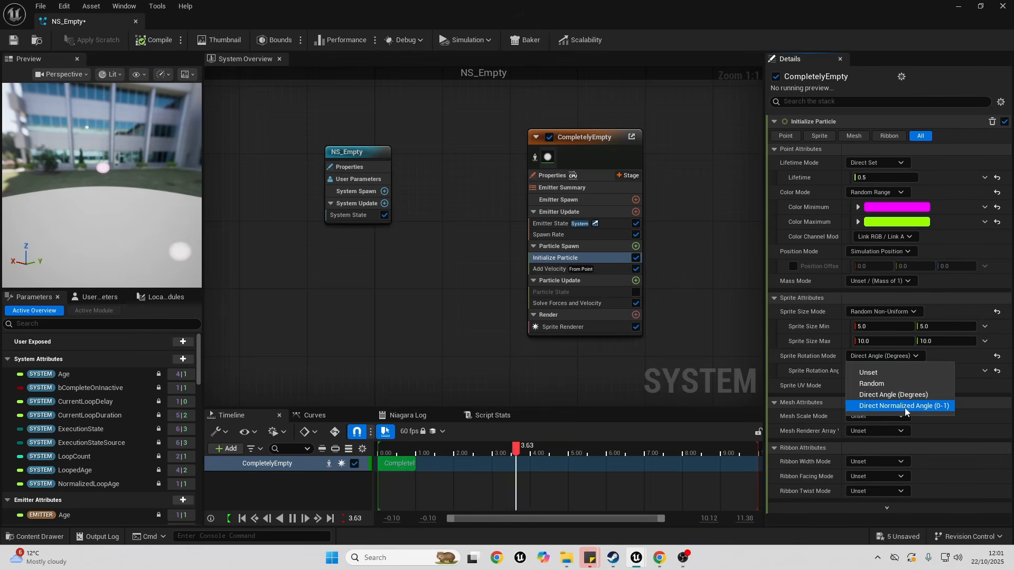
{"action": "left_click", "coordinate": [913, 406]}
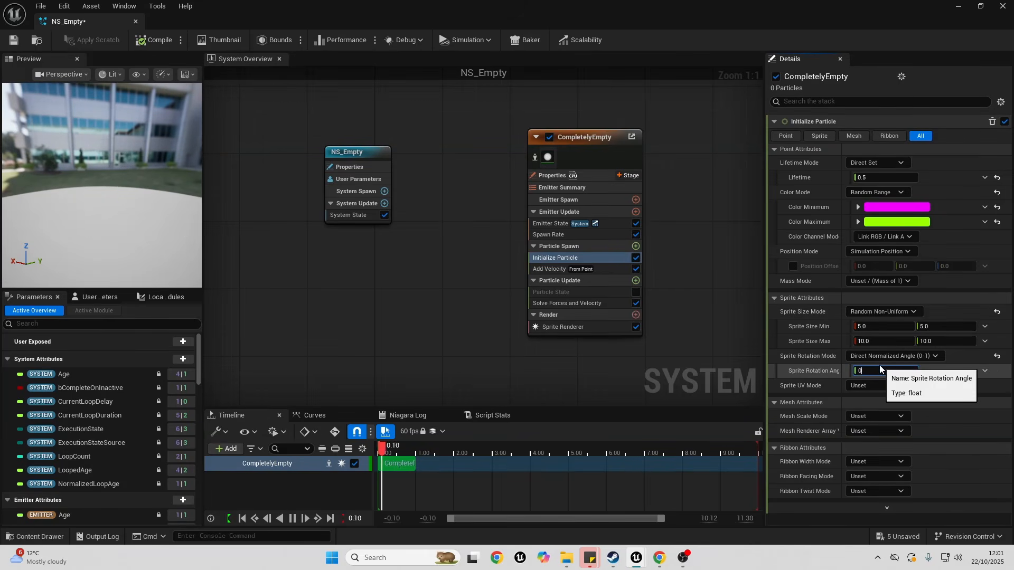
{"action": "left_click", "coordinate": [879, 365]}
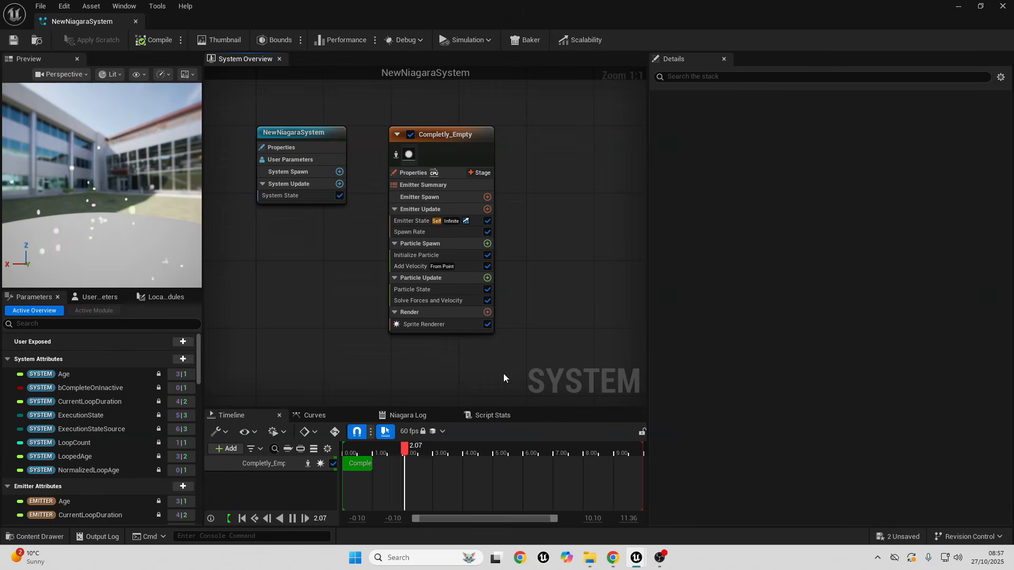
- Return to the Lvl_FirstPerson level and place NewNiagaraSystem above the floor near the orange cylinder, at about 240, -1130, 90
{"action": "left_click", "coordinate": [956, 14]}
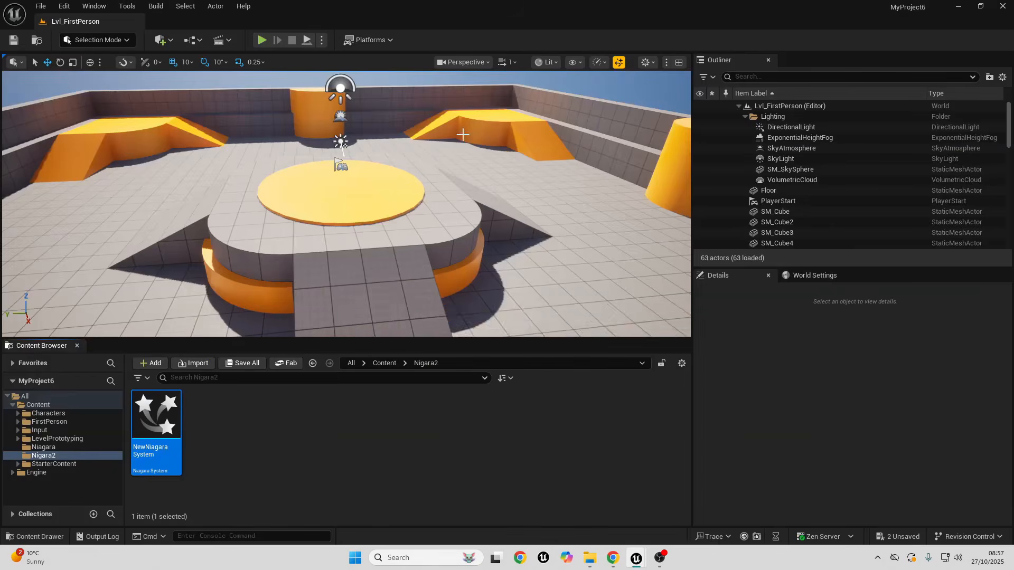
{"action": "key", "text": "w"}
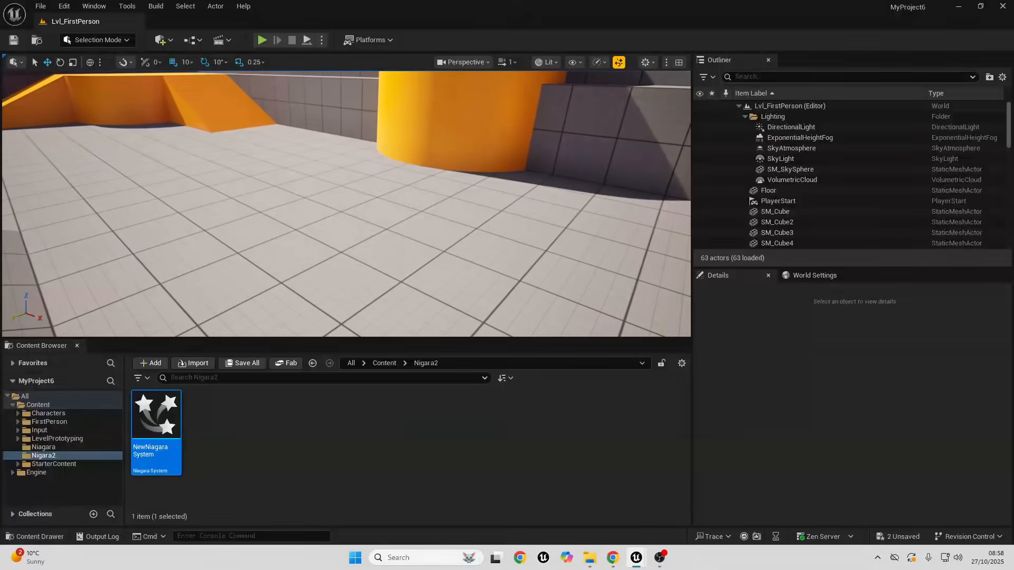
{"action": "left_click_drag", "start_coordinate": [325, 269], "coordinate": [325, 196]}
{"action": "key", "text": "f"}
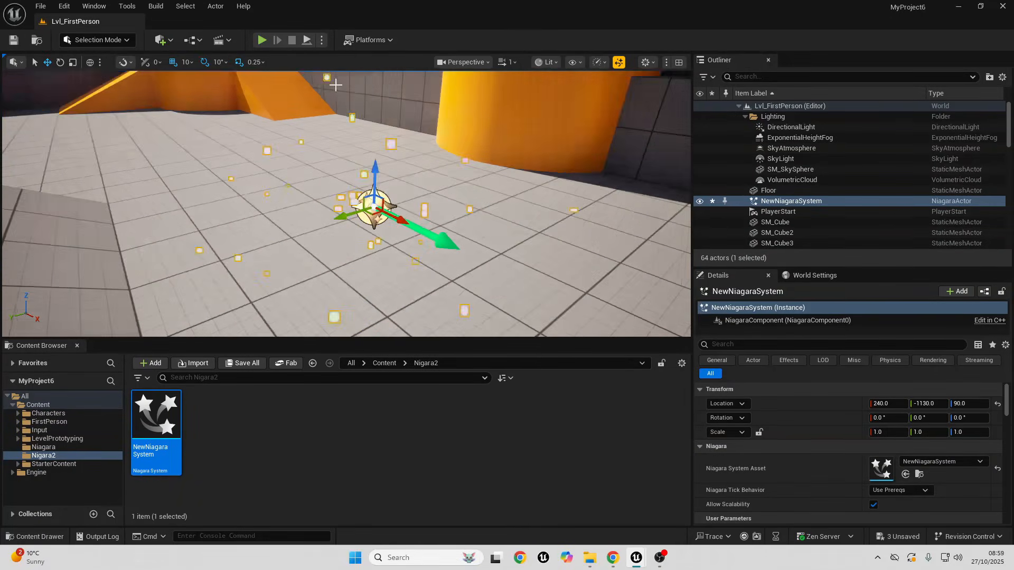